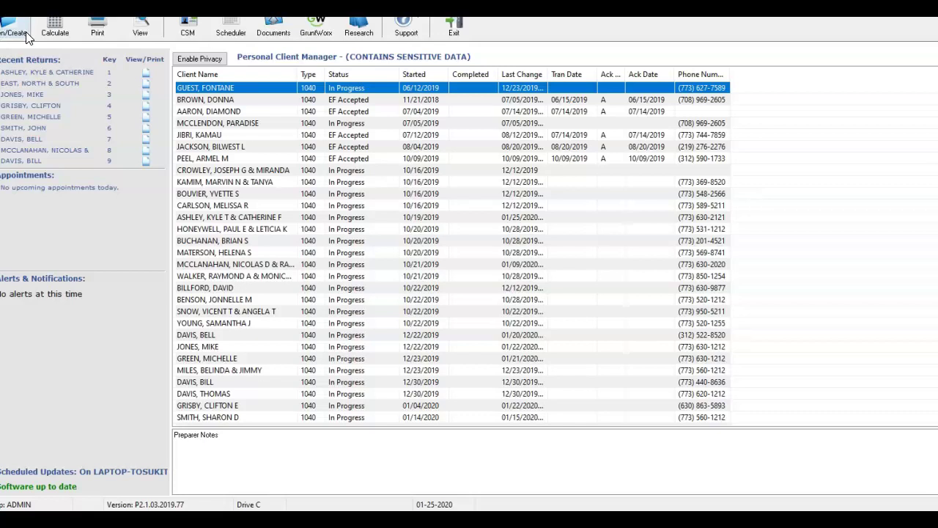
- Start a new return for the client's SSN, confirming it isn't already on file
{"action": "left_click", "coordinate": [16, 34]}
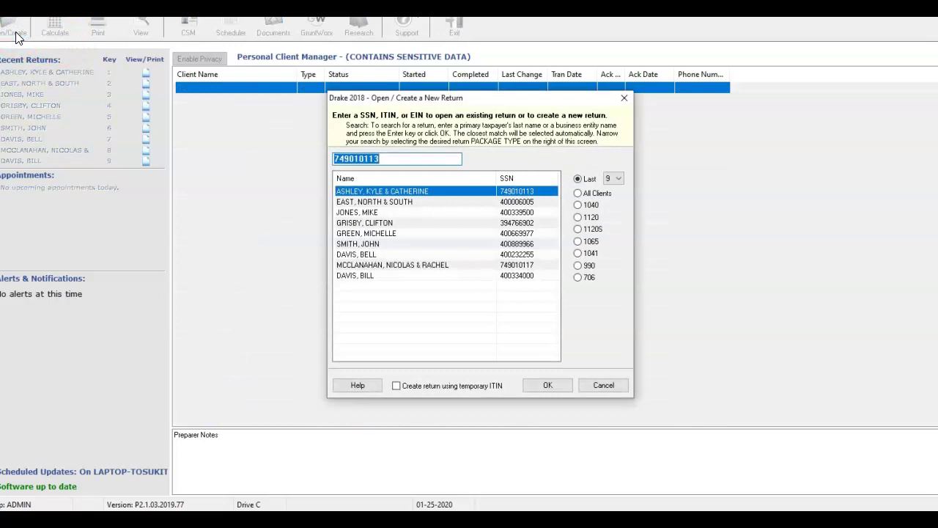
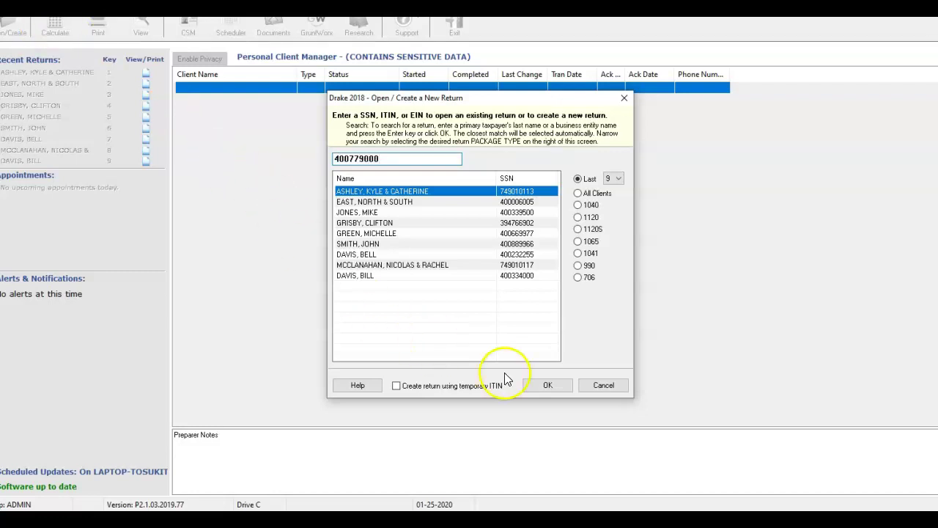
{"action": "left_click", "coordinate": [542, 384]}
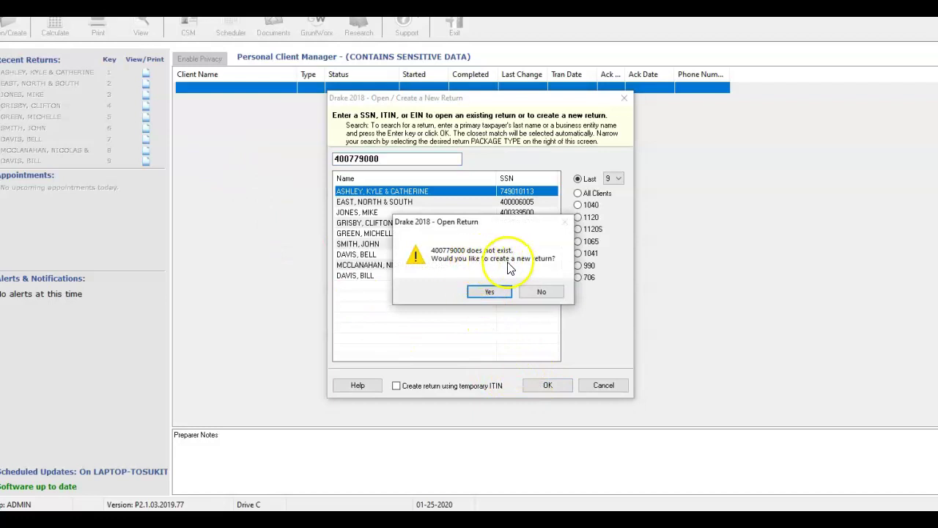
{"action": "left_click", "coordinate": [489, 292]}
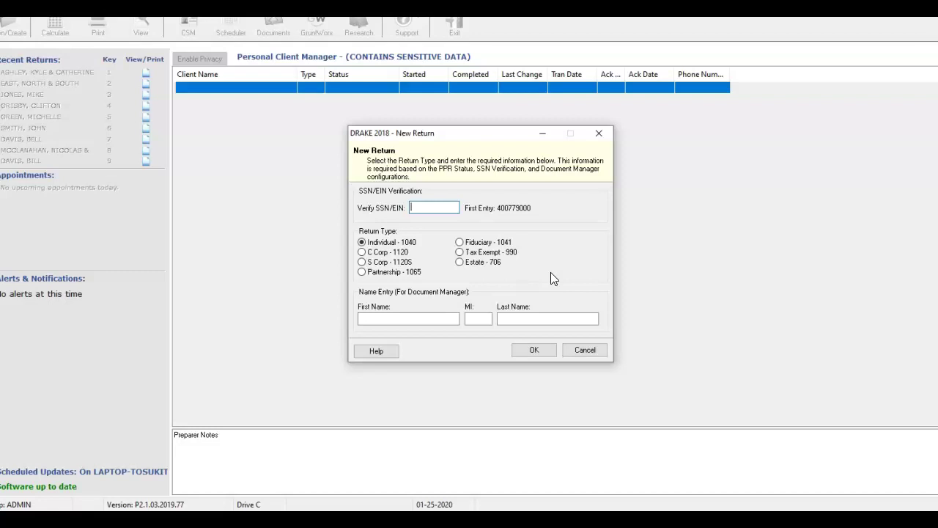
- Re-enter the client's SSN, add the taxpayer's first and last name, and create the Individual 1040 return
{"action": "left_click", "coordinate": [408, 321]}
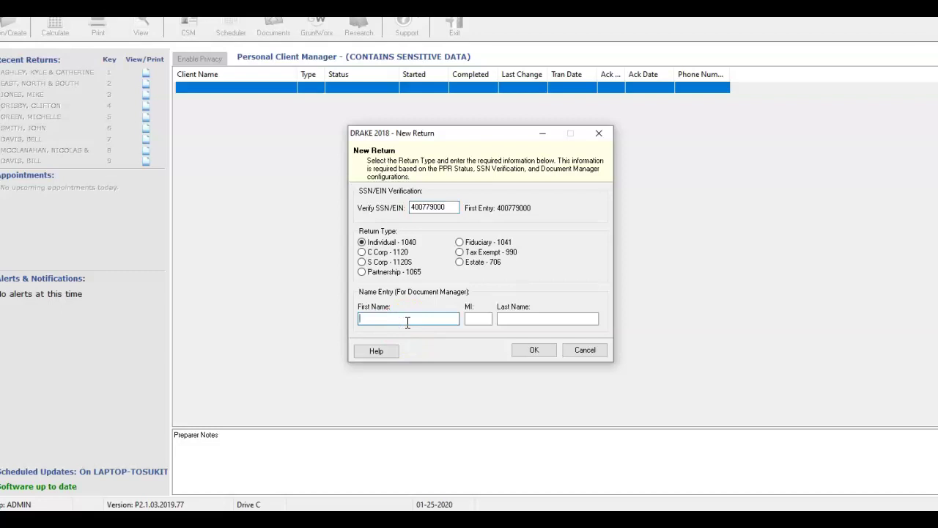
{"action": "key", "text": "Tab"}
{"action": "key", "text": "Tab"}
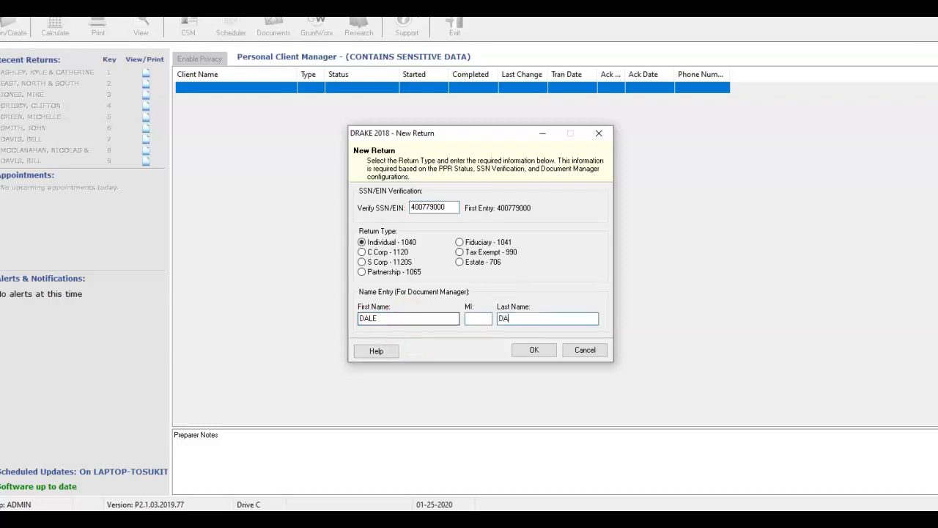
{"action": "left_click", "coordinate": [535, 349]}
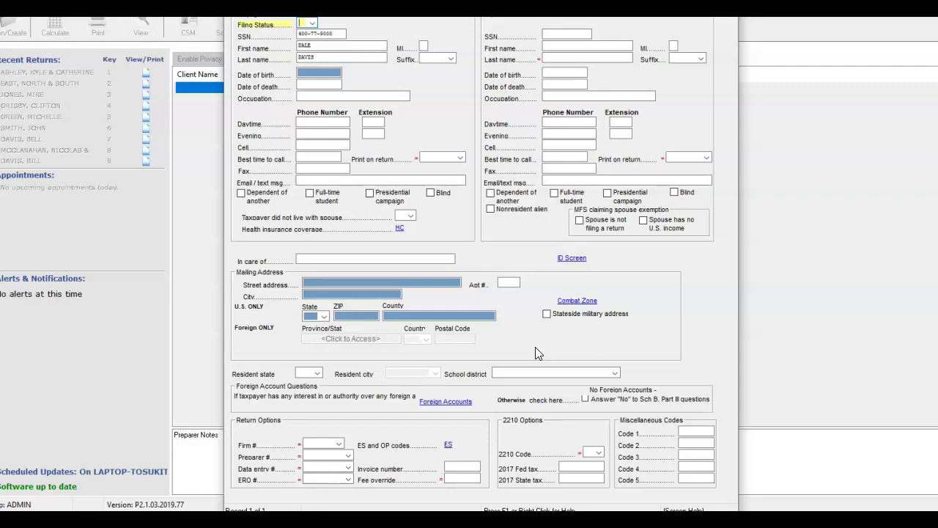
- Set filing status 1 (Single) and enter the taxpayer's birth date, occupation PAINTER and daytime phone
{"action": "type", "text": "1"}
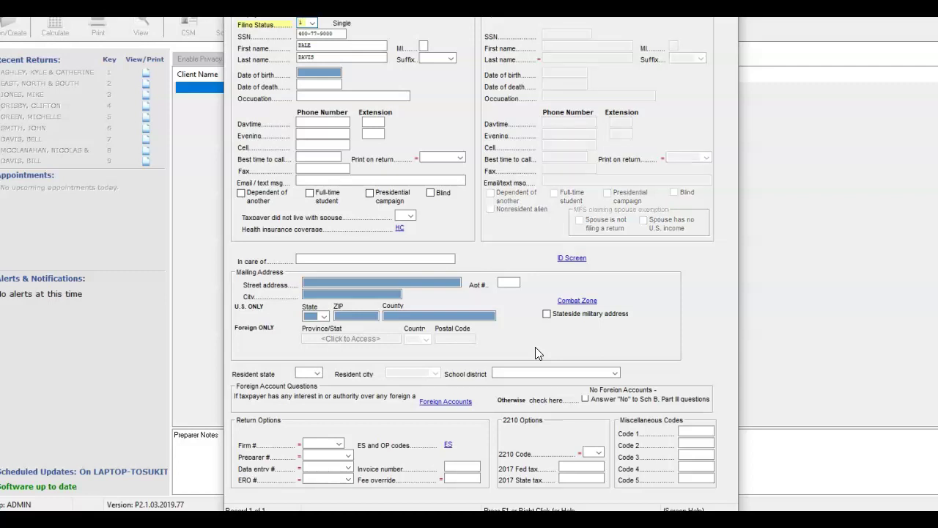
{"action": "left_click", "coordinate": [326, 70]}
{"action": "type", "text": "05-1"}
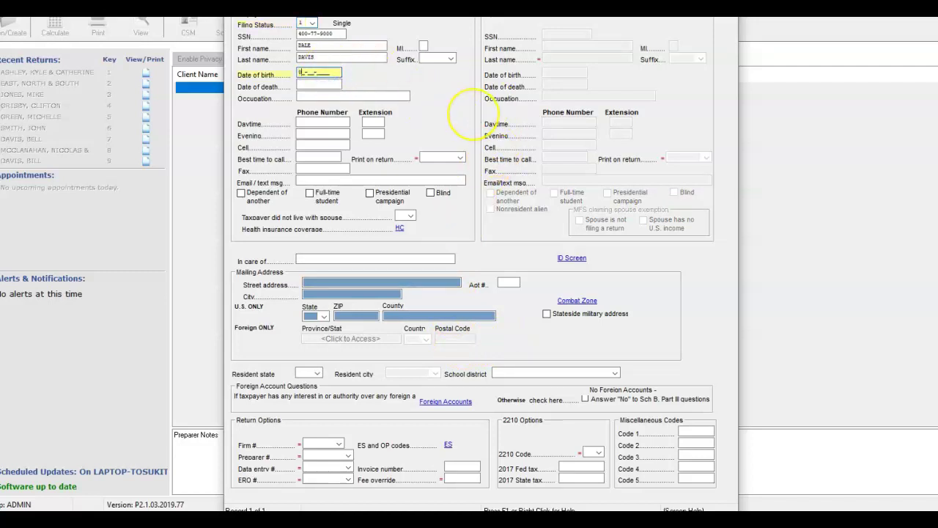
{"action": "type", "text": "2-1973"}
{"action": "key", "text": "Tab"}
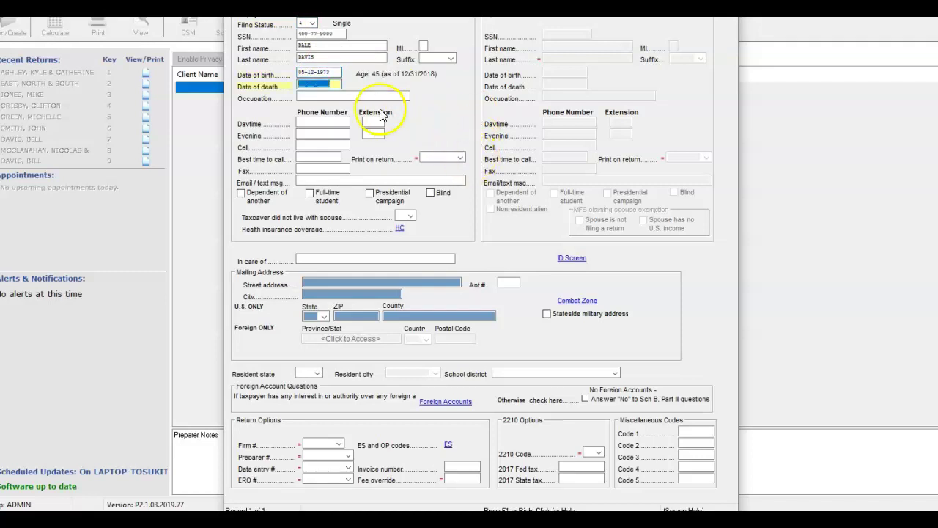
{"action": "left_click", "coordinate": [362, 97]}
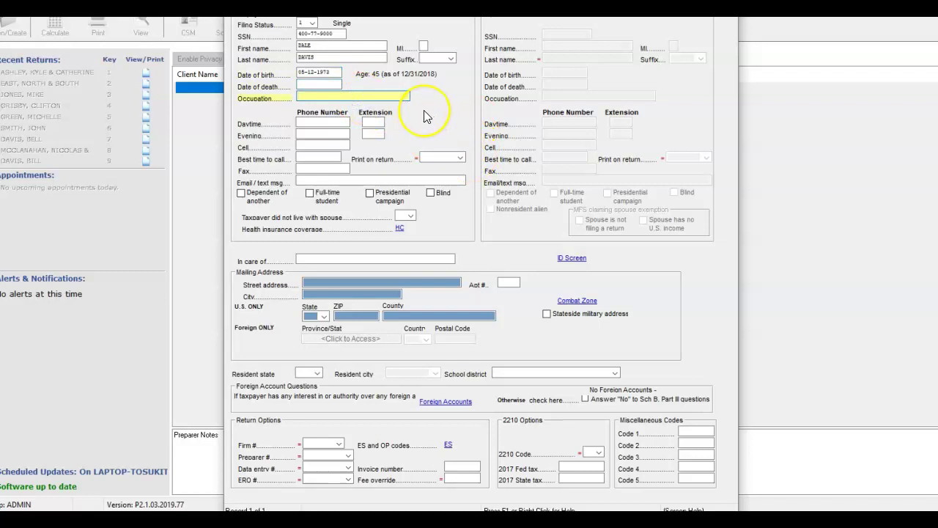
{"action": "type", "text": "PAINTER"}
{"action": "left_click", "coordinate": [323, 122]}
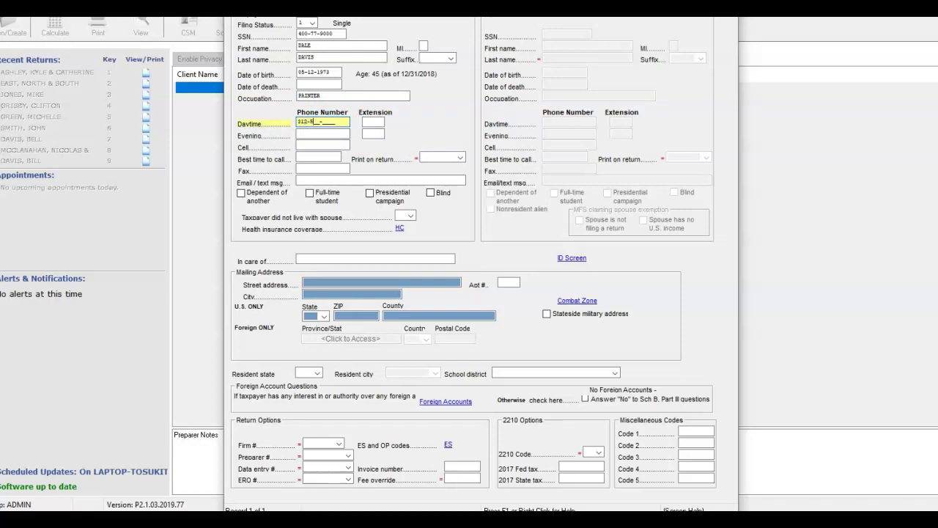
- Fill in the street address and ZIP so city, state and county auto-fill, then save the screen
{"action": "left_click", "coordinate": [354, 281]}
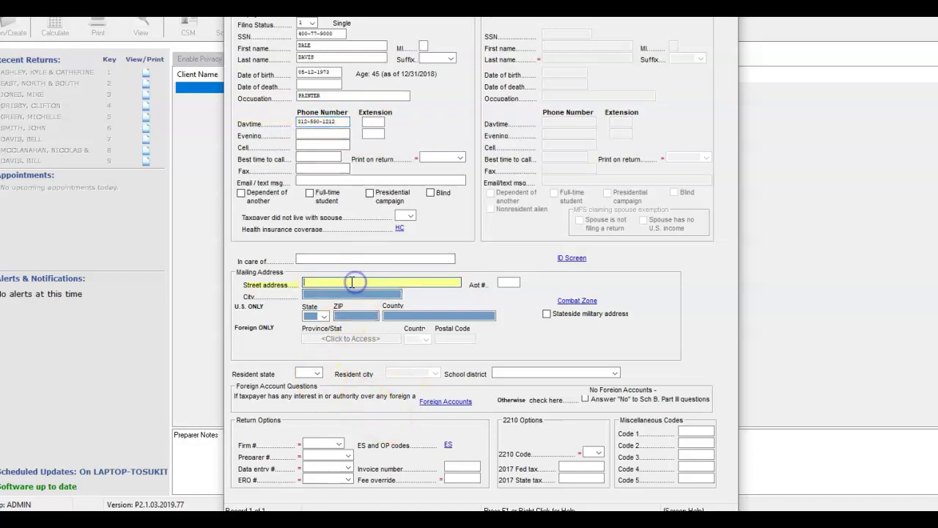
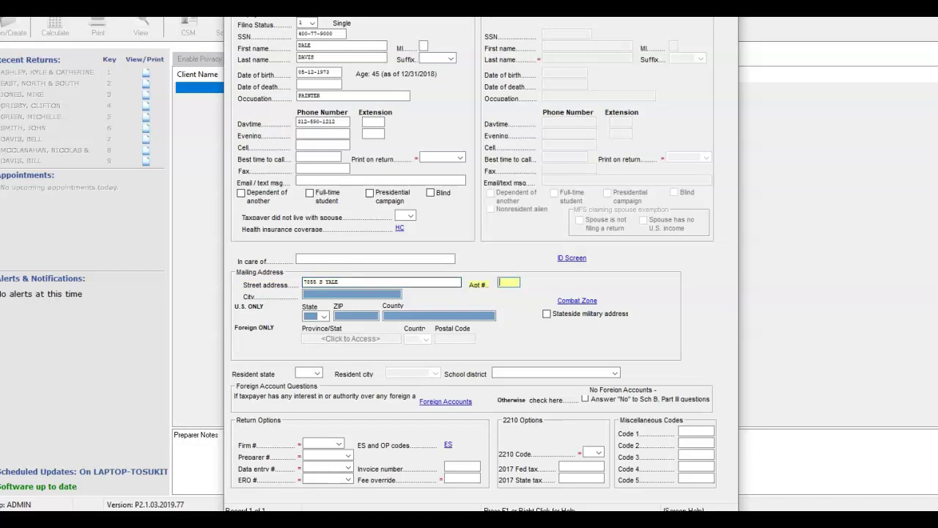
{"action": "key", "text": "Tab"}
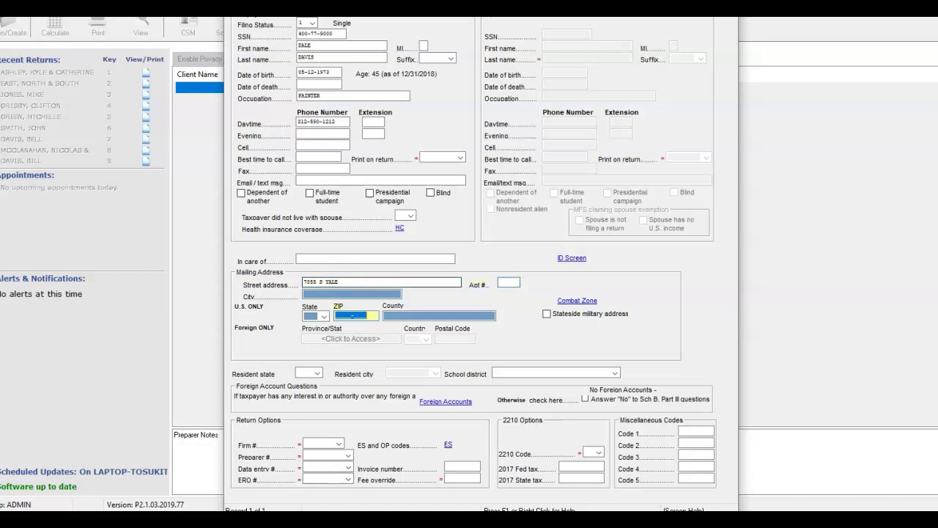
{"action": "type", "text": "6"}
{"action": "key", "text": "Tab"}
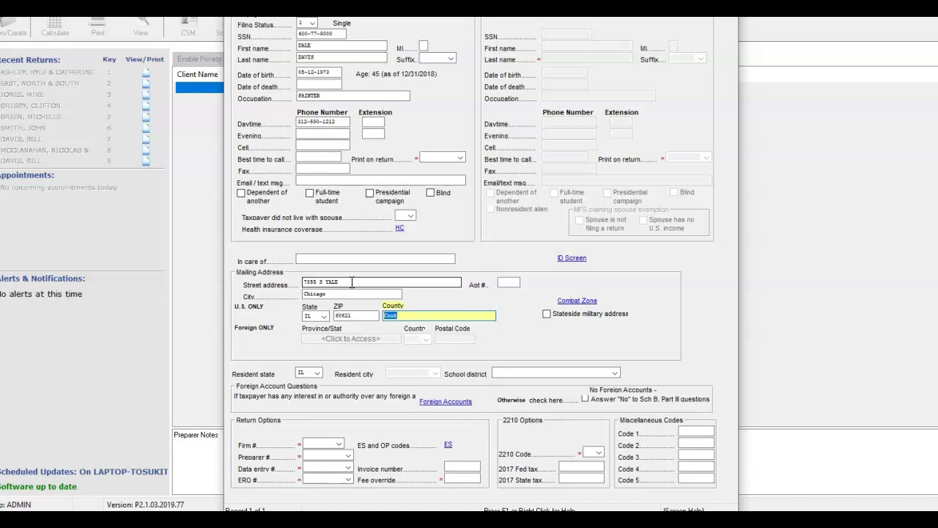
{"action": "key", "text": "Escape"}
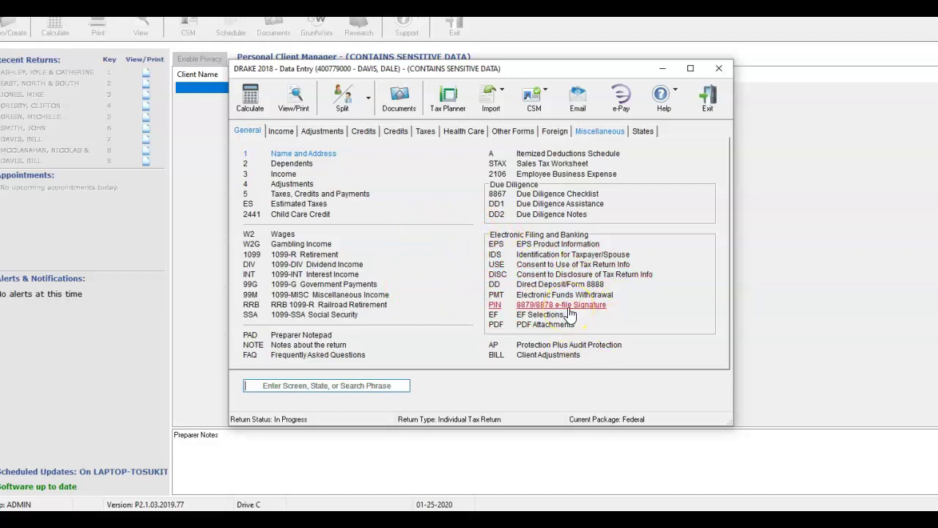
- Enter the signature date and ERO PIN on the 8879 e-file PIN screen
{"action": "left_click", "coordinate": [569, 308]}
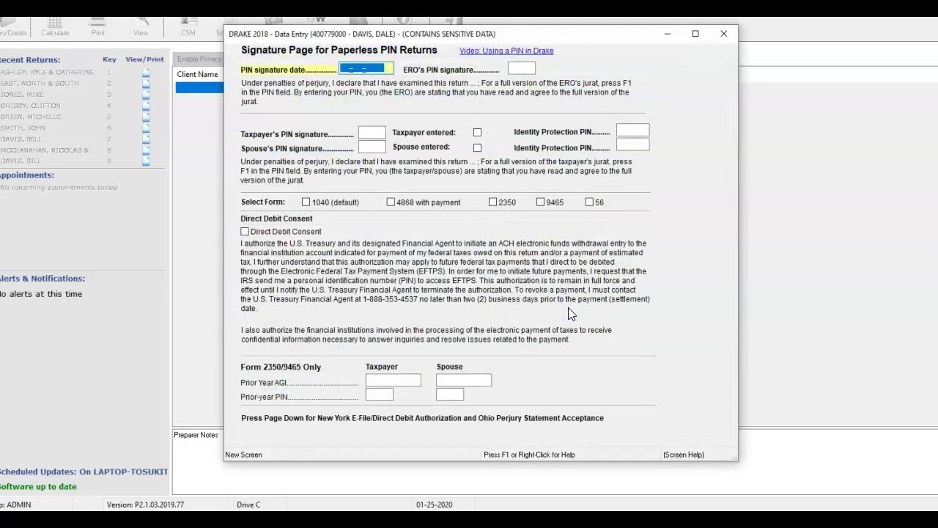
{"action": "type", "text": "01-25-2020"}
{"action": "key", "text": "Tab"}
{"action": "type", "text": "•"}
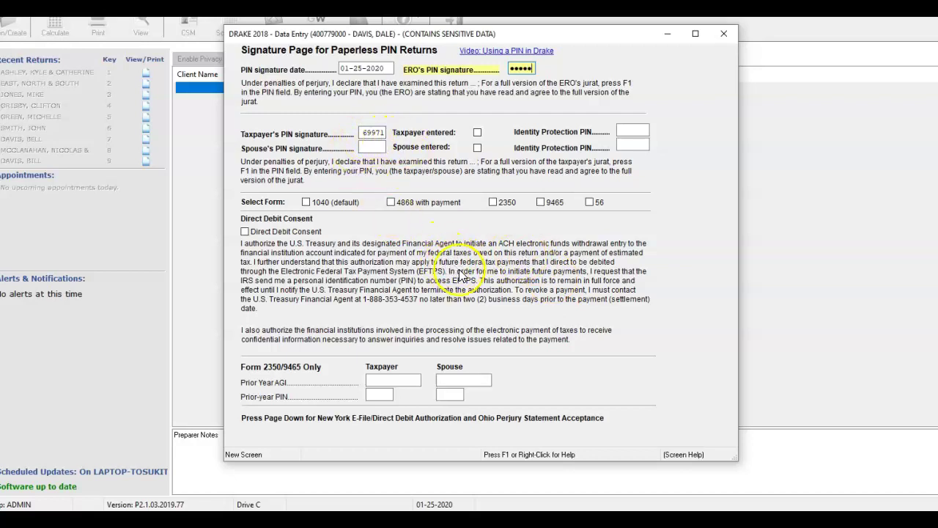
{"action": "key", "text": "Escape"}
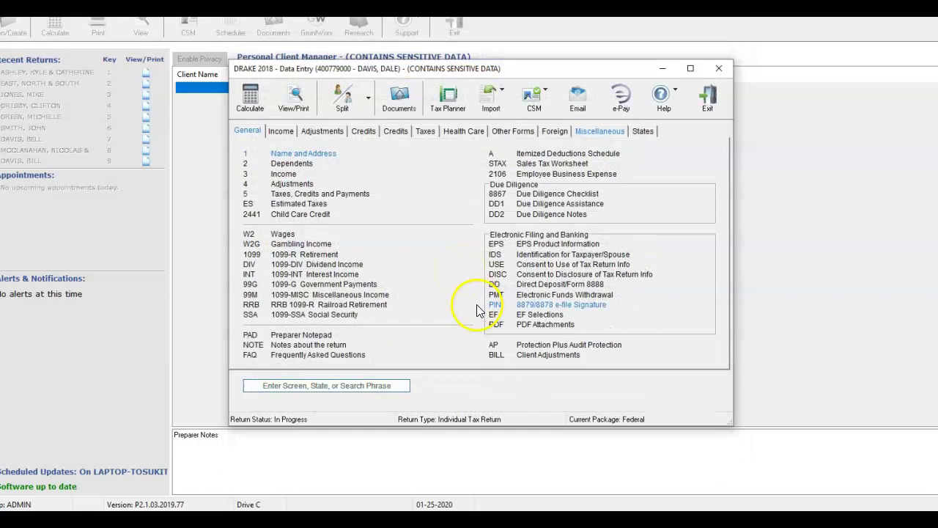
- Date the taxpayer's disclosure and use consent forms 01-25-2020
{"action": "left_click", "coordinate": [623, 275]}
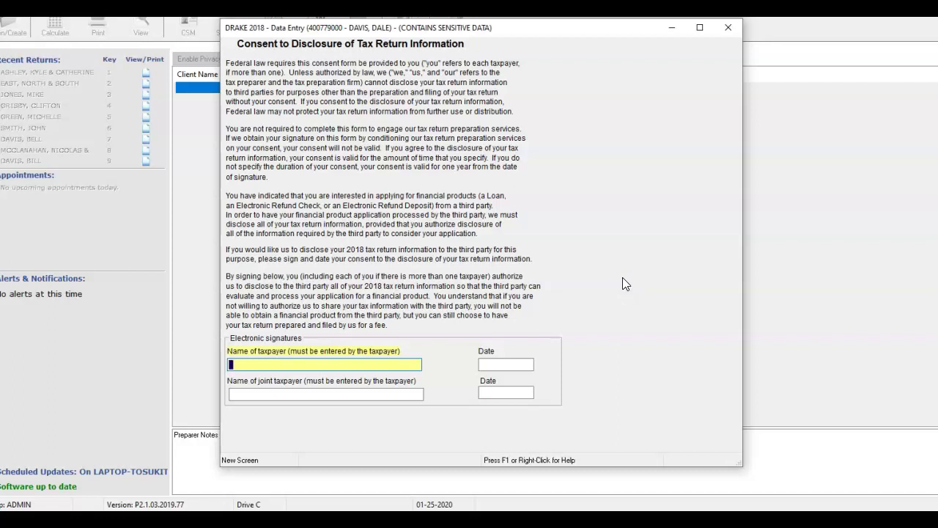
{"action": "left_click", "coordinate": [493, 363]}
{"action": "type", "text": "0"}
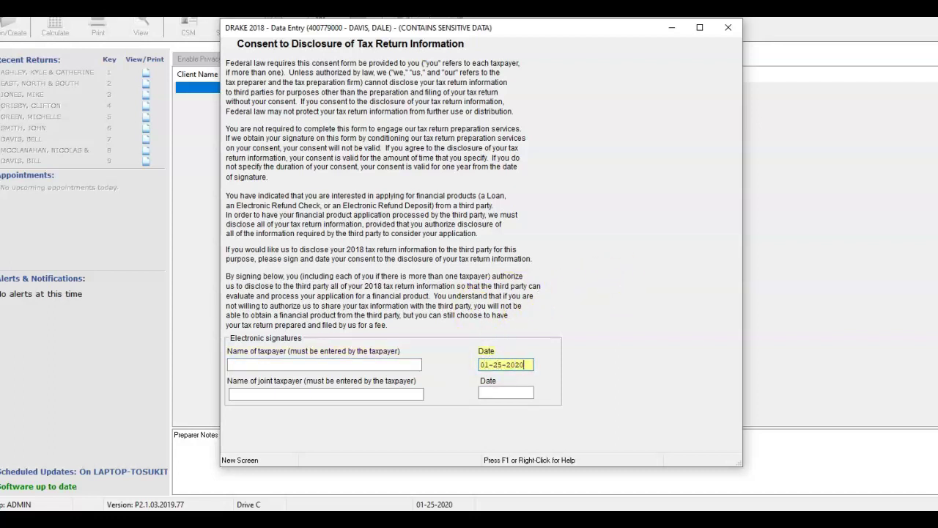
{"action": "type", "text": "1-25-2020"}
{"action": "key", "text": "Escape"}
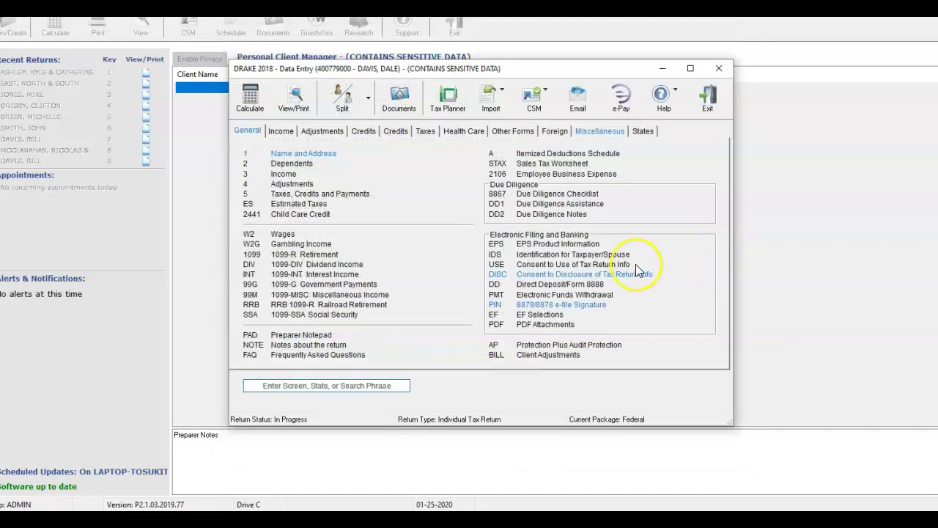
{"action": "left_click", "coordinate": [619, 265]}
{"action": "left_click", "coordinate": [518, 357]}
{"action": "type", "text": "01-25-2020"}
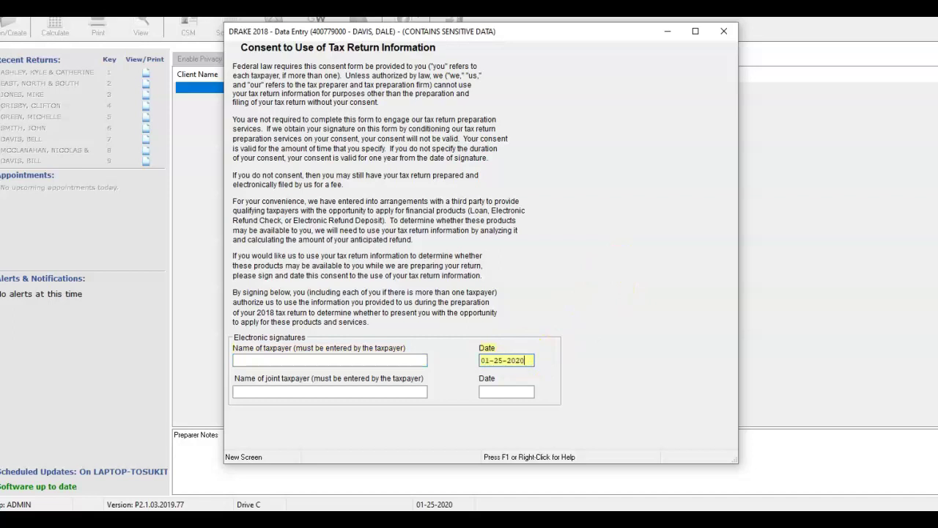
{"action": "key", "text": "Escape"}
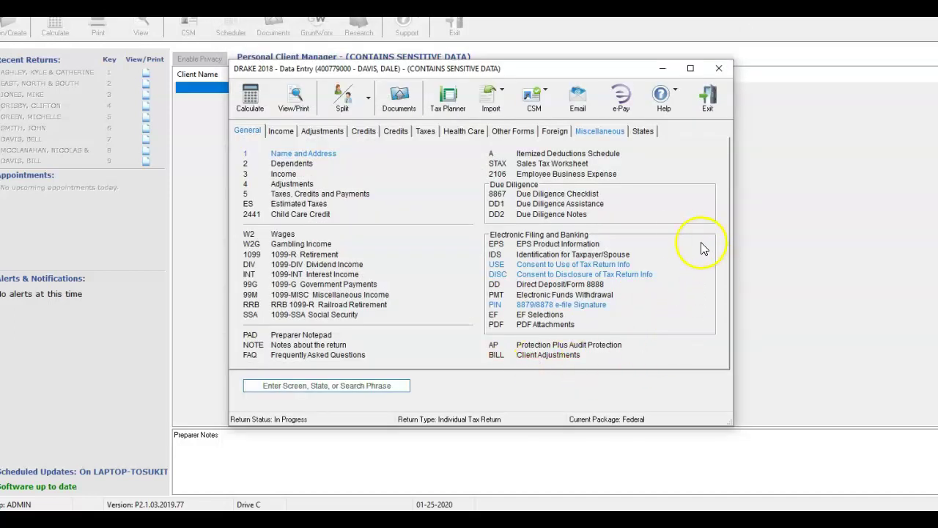
- Record a driver's license as the taxpayer's photo ID, entering its license number
{"action": "left_click", "coordinate": [622, 256]}
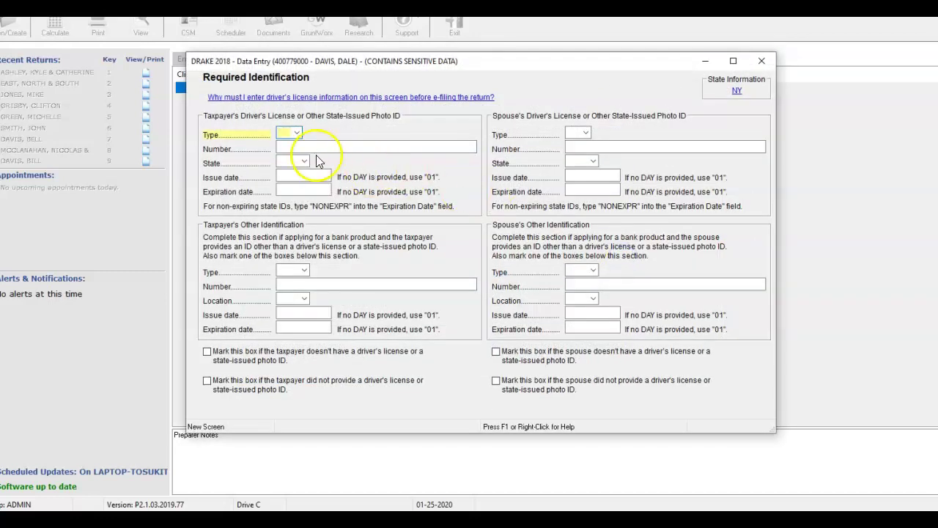
{"action": "left_click", "coordinate": [298, 133]}
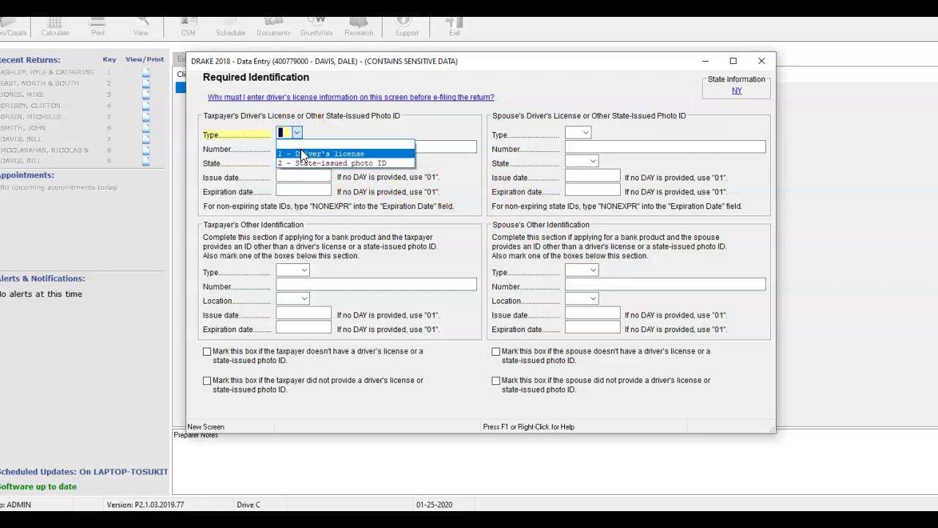
{"action": "left_click", "coordinate": [301, 153]}
{"action": "left_click", "coordinate": [301, 149]}
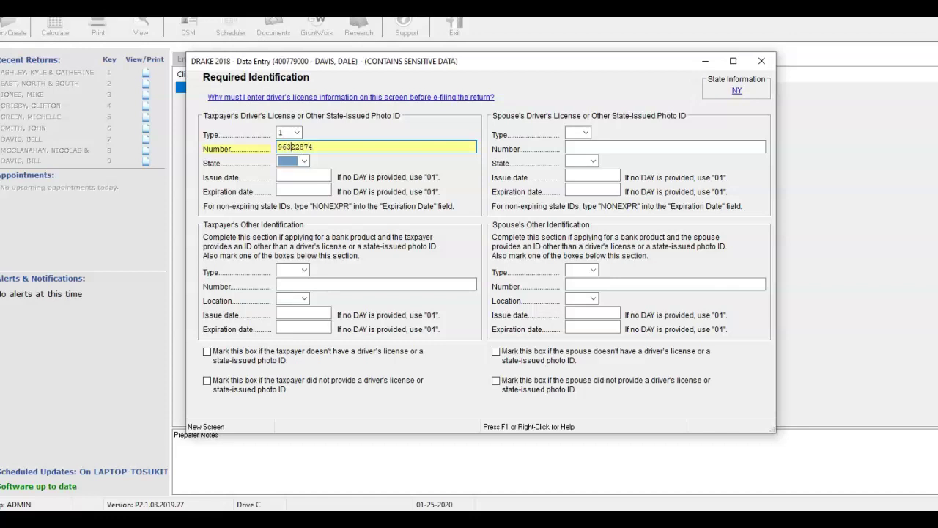
{"action": "left_click", "coordinate": [280, 147]}
{"action": "type", "text": "0"}
- Set IL as the issuing state and enter the license's issue and expiration dates
{"action": "left_click", "coordinate": [303, 161]}
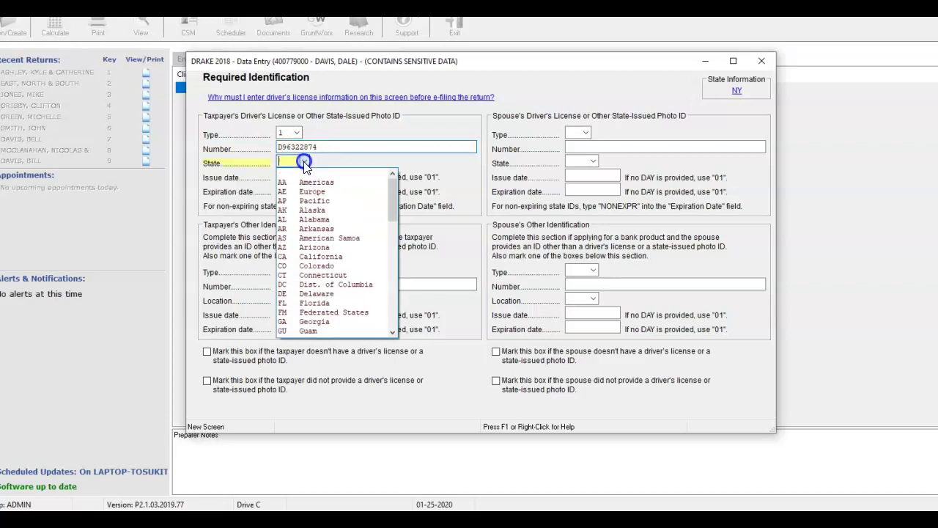
{"action": "scroll", "coordinate": [320, 210], "scroll_direction": "down", "scroll_amount": 2}
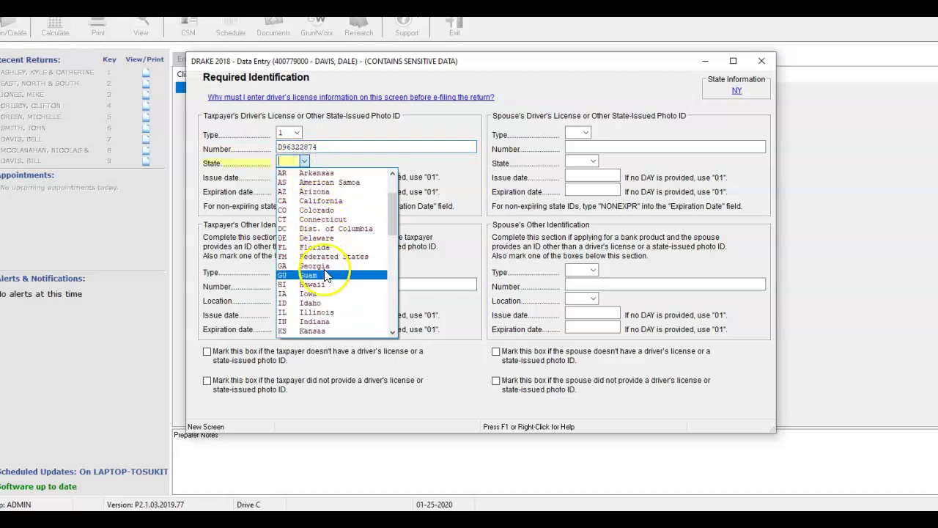
{"action": "left_click", "coordinate": [332, 312]}
{"action": "left_click", "coordinate": [285, 176]}
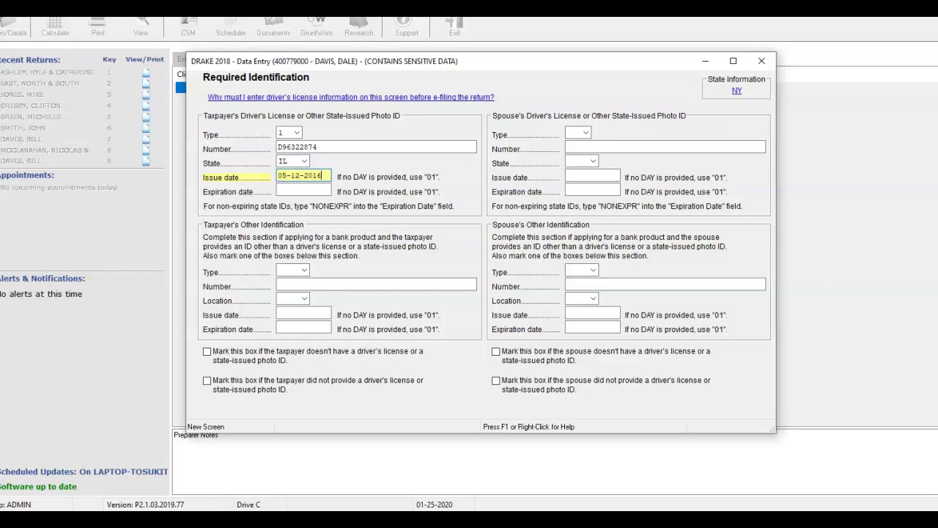
{"action": "left_click", "coordinate": [303, 190]}
{"action": "type", "text": "05-12-2022"}
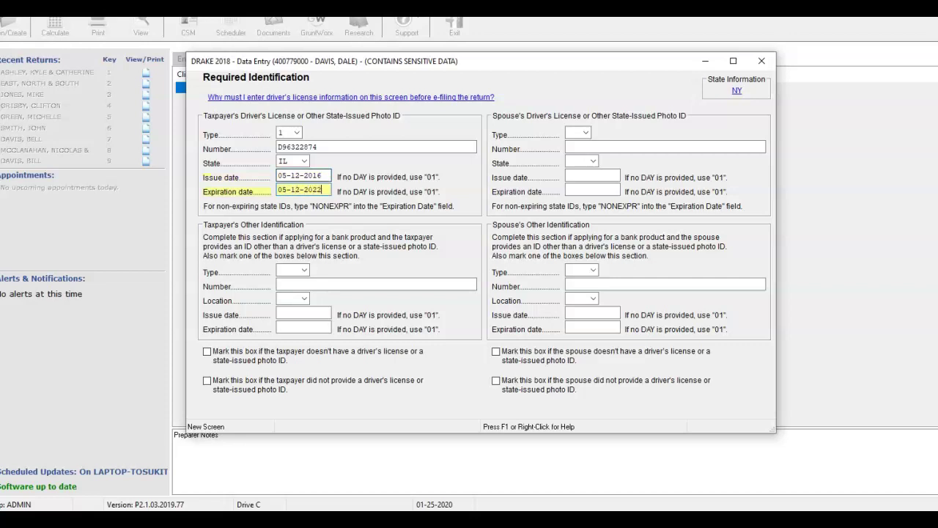
{"action": "key", "text": "Escape"}
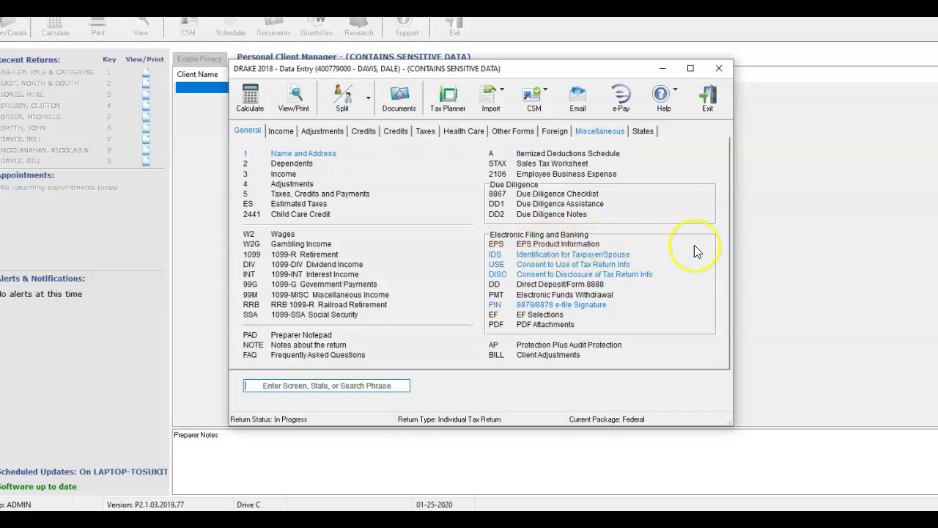
- Glance at the DD2 due diligence notes, then bring up DD1 Due Diligence Assistance
{"action": "left_click", "coordinate": [562, 217]}
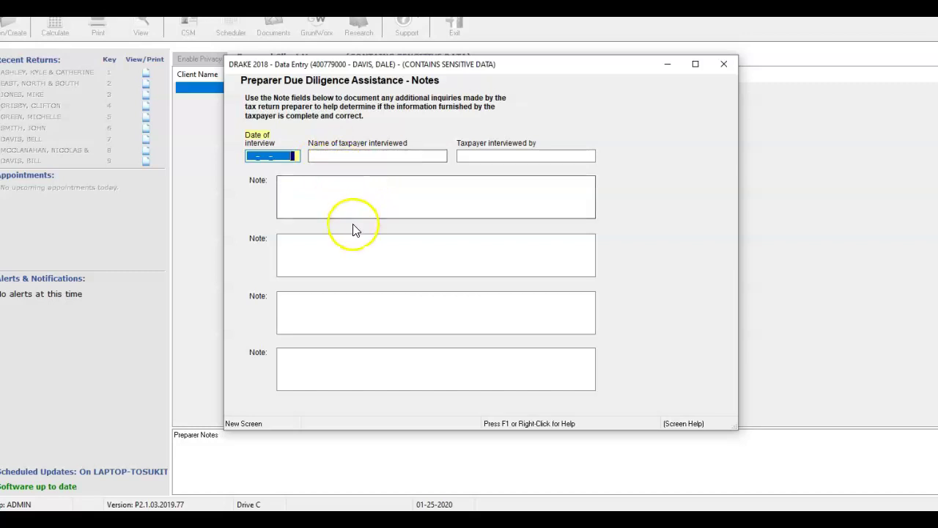
{"action": "key", "text": "Escape"}
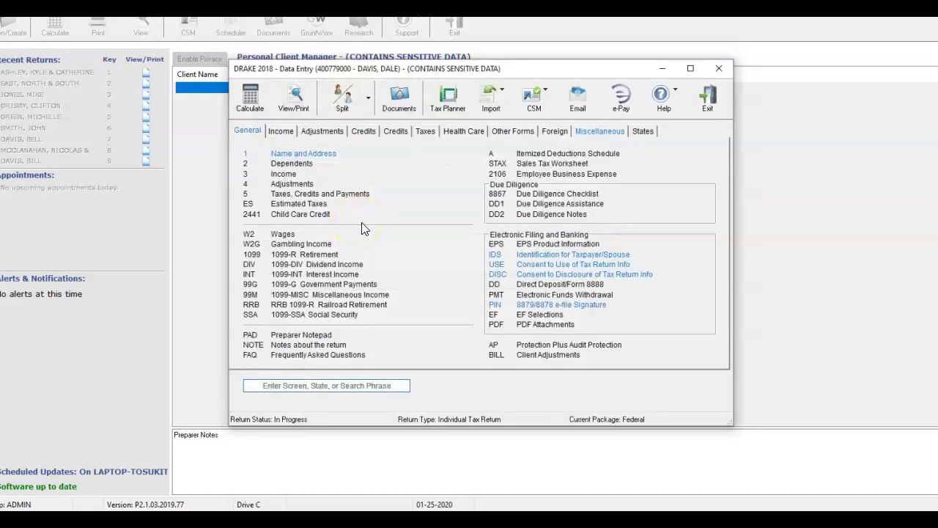
{"action": "left_click", "coordinate": [602, 205]}
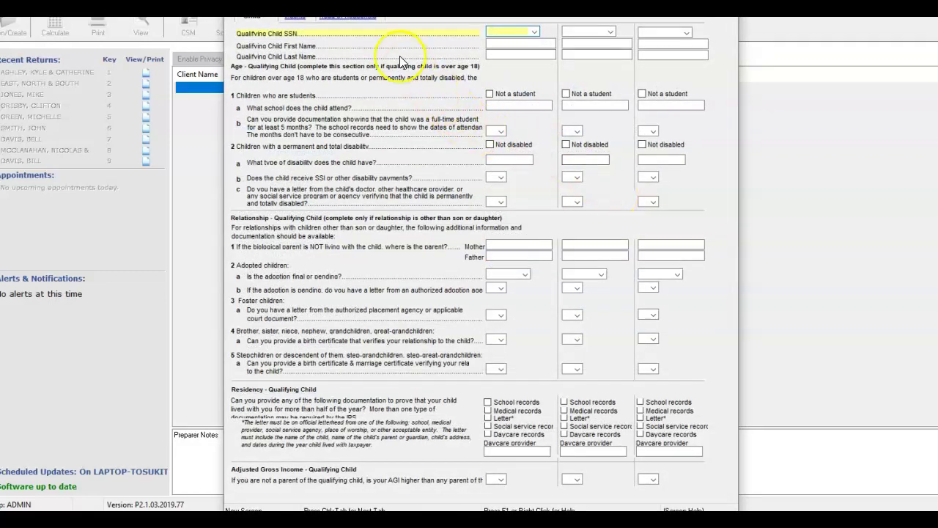
- On Income questions, answer Yes, 4 years owned, and tick cards, receipt book, ads, other returns as documentation
{"action": "left_click", "coordinate": [297, 25]}
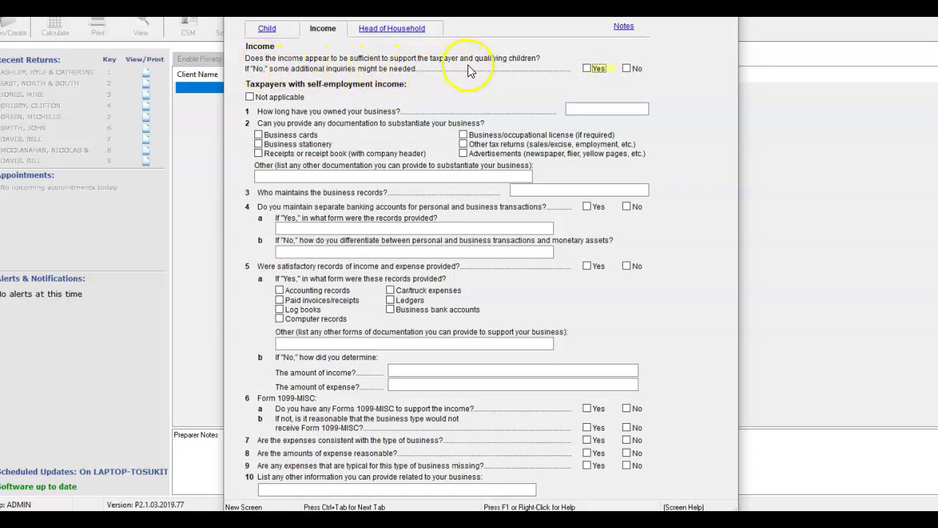
{"action": "left_click", "coordinate": [586, 69]}
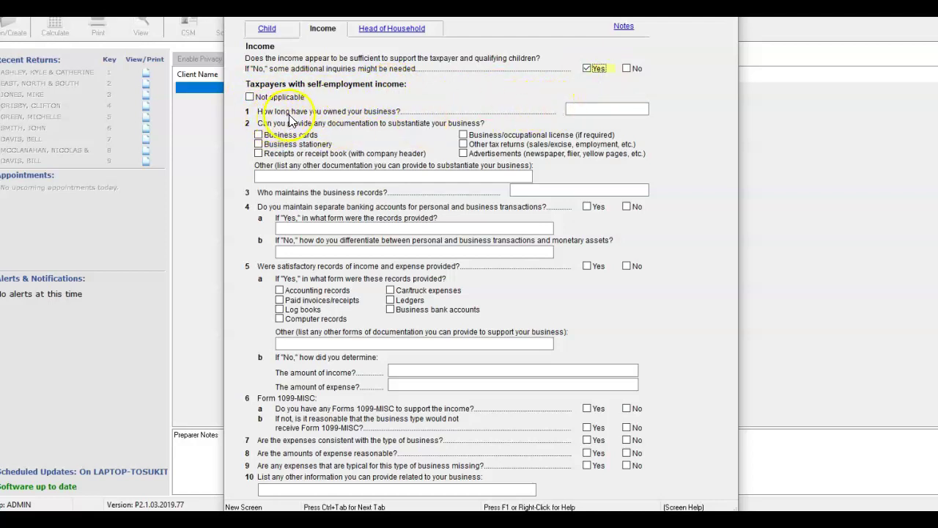
{"action": "left_click", "coordinate": [593, 112]}
{"action": "type", "text": "4"}
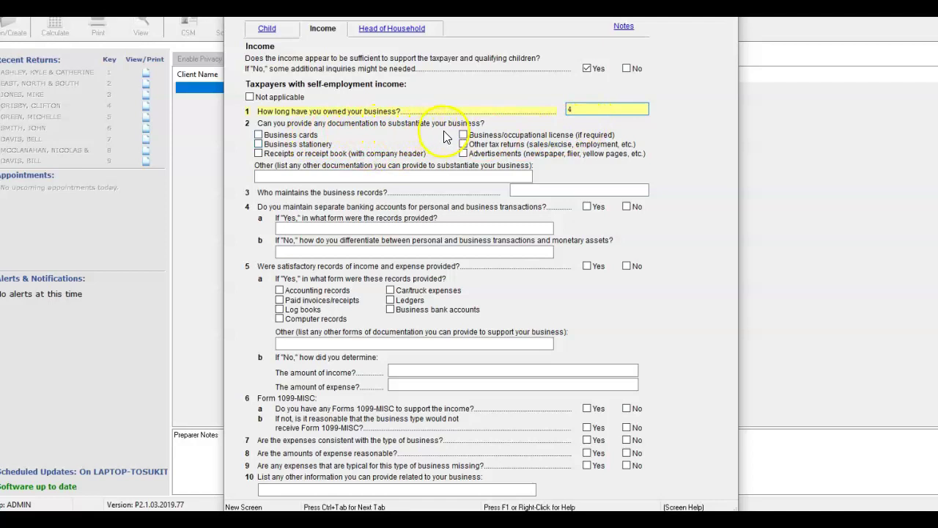
{"action": "left_click", "coordinate": [259, 136]}
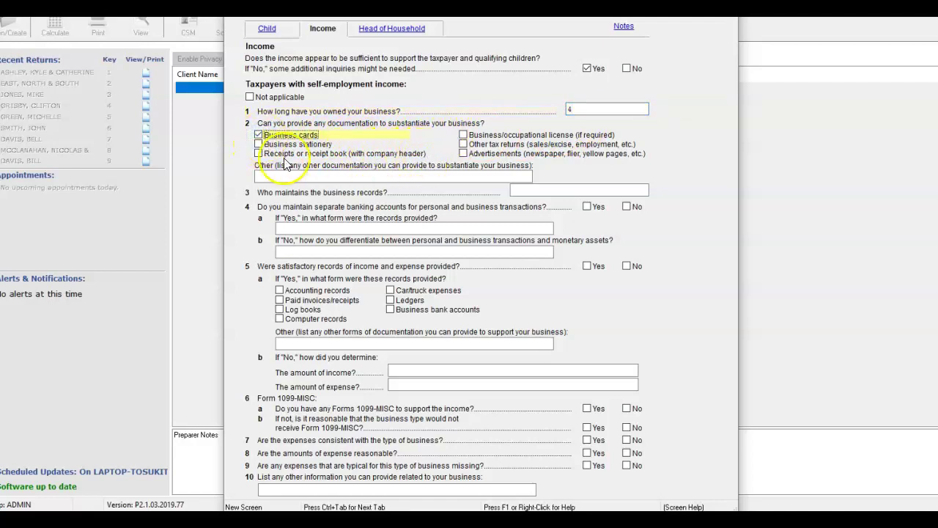
{"action": "left_click", "coordinate": [258, 154]}
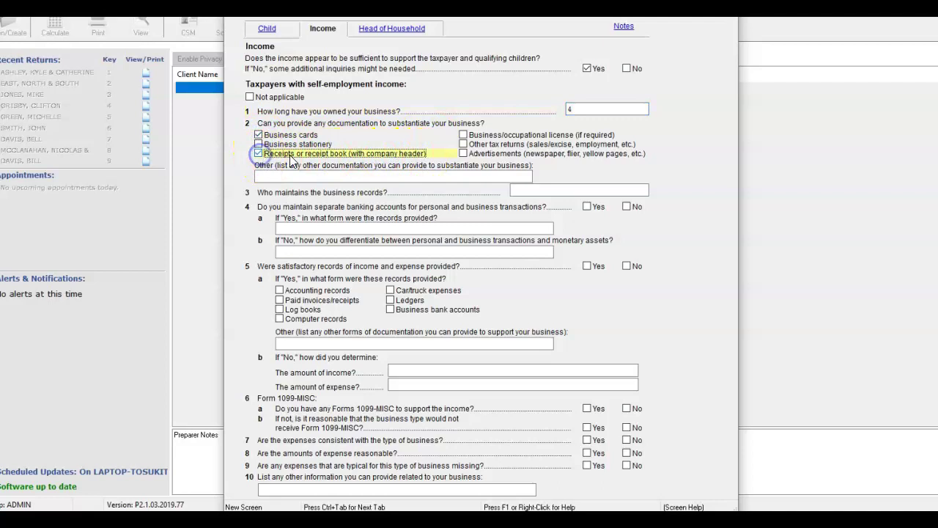
{"action": "left_click", "coordinate": [464, 154]}
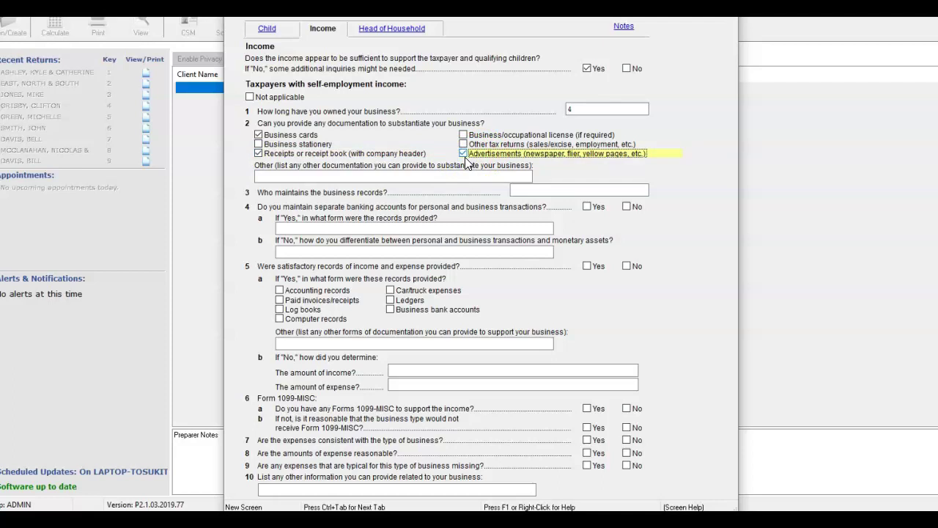
{"action": "left_click", "coordinate": [463, 145]}
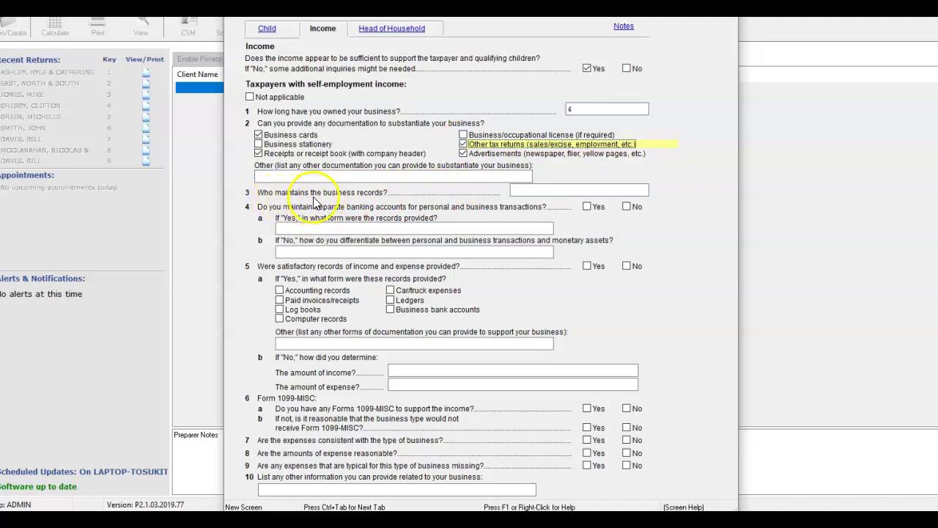
- Name SELF as record keeper, answer Yes to separate accounts and satisfactory records, citing business bank accounts
{"action": "left_click", "coordinate": [533, 190]}
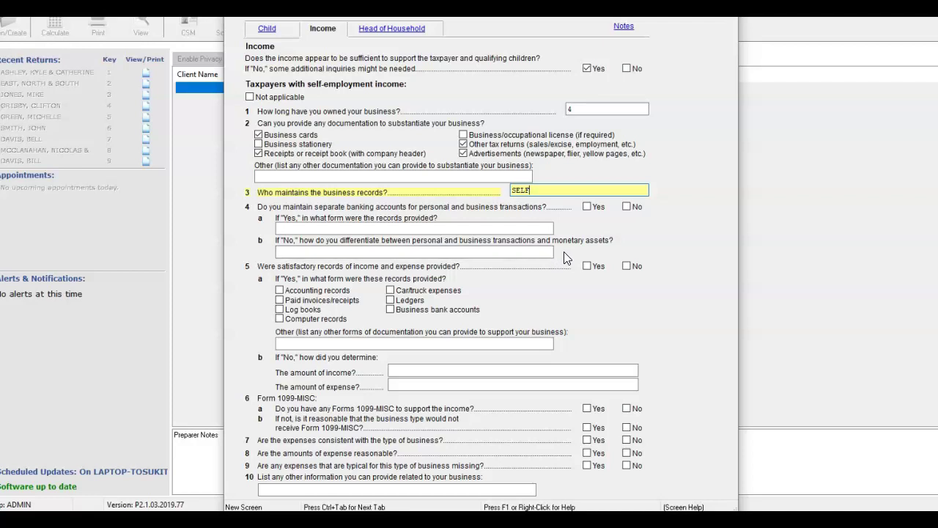
{"action": "left_click", "coordinate": [586, 207]}
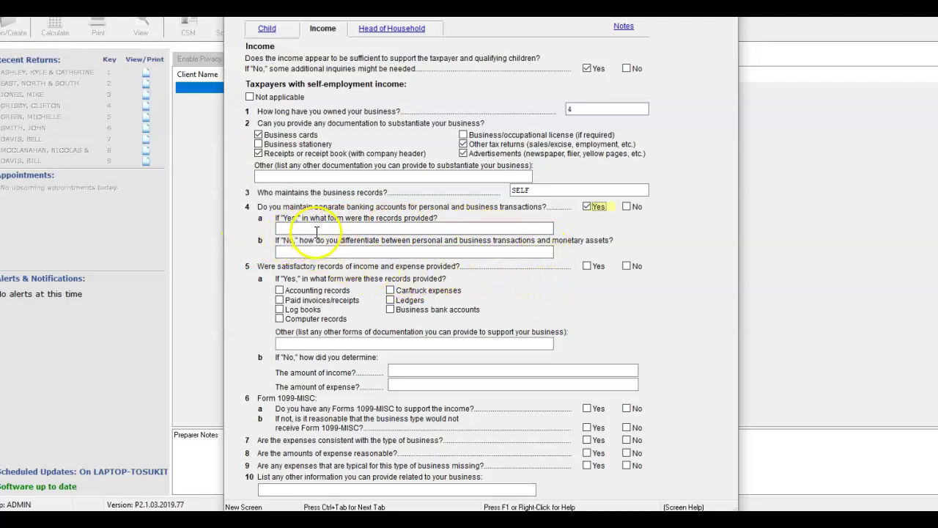
{"action": "left_click", "coordinate": [402, 228]}
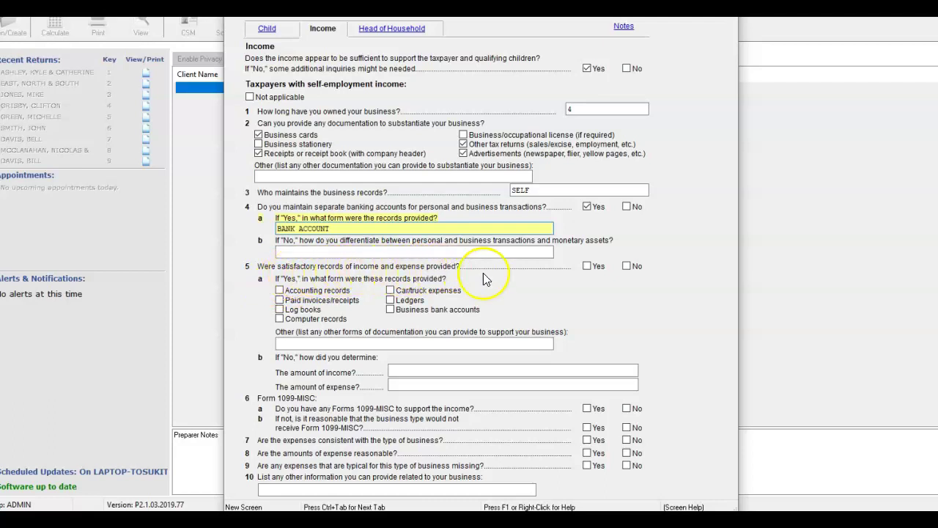
{"action": "left_click", "coordinate": [587, 266]}
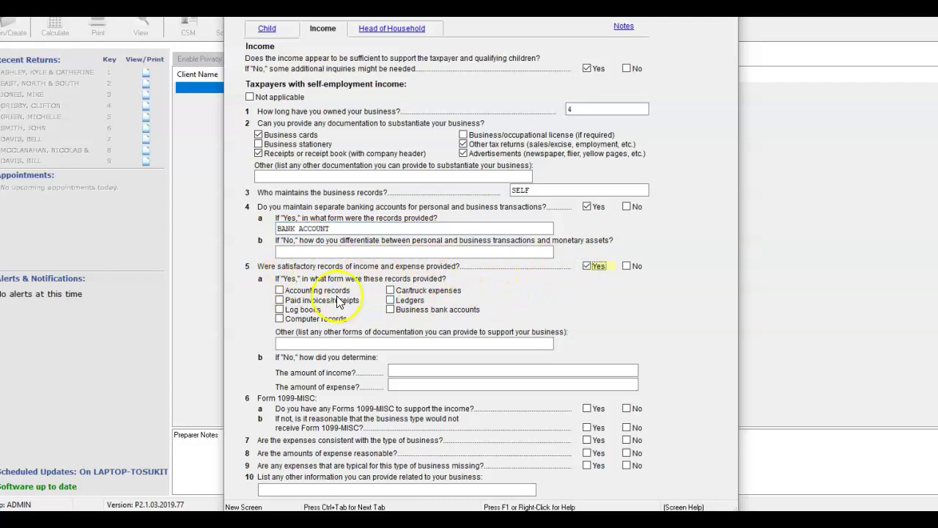
{"action": "left_click", "coordinate": [396, 311]}
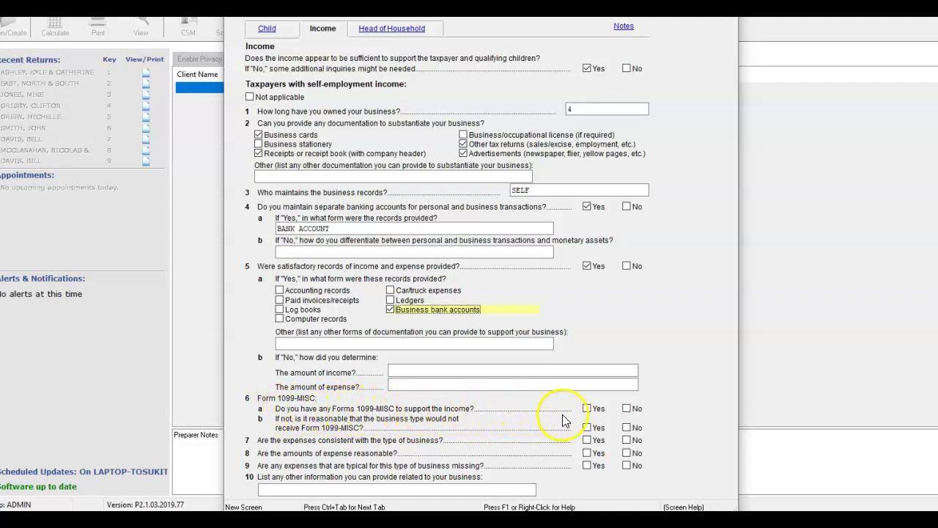
- Answer the 1099-MISC and expense questions: no 1099s, expenses fit and reasonable, none missing
{"action": "left_click", "coordinate": [628, 410]}
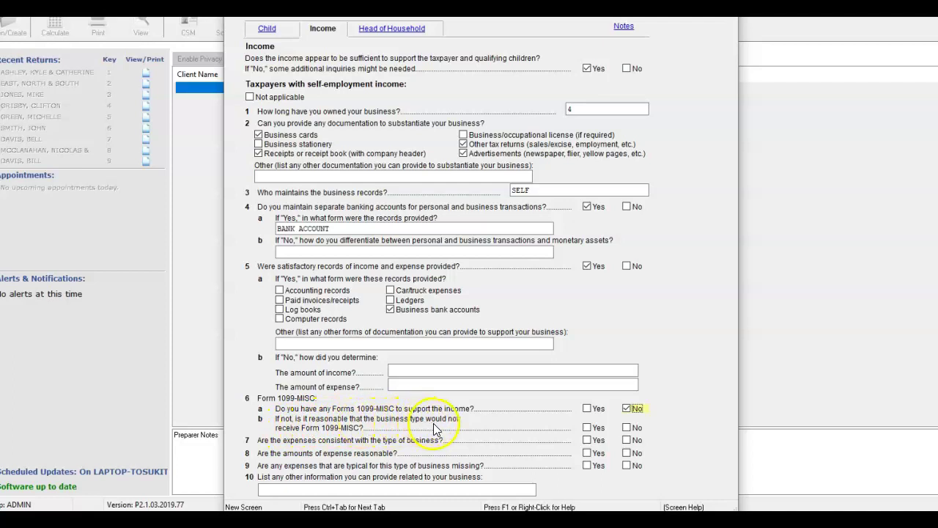
{"action": "left_click", "coordinate": [588, 428]}
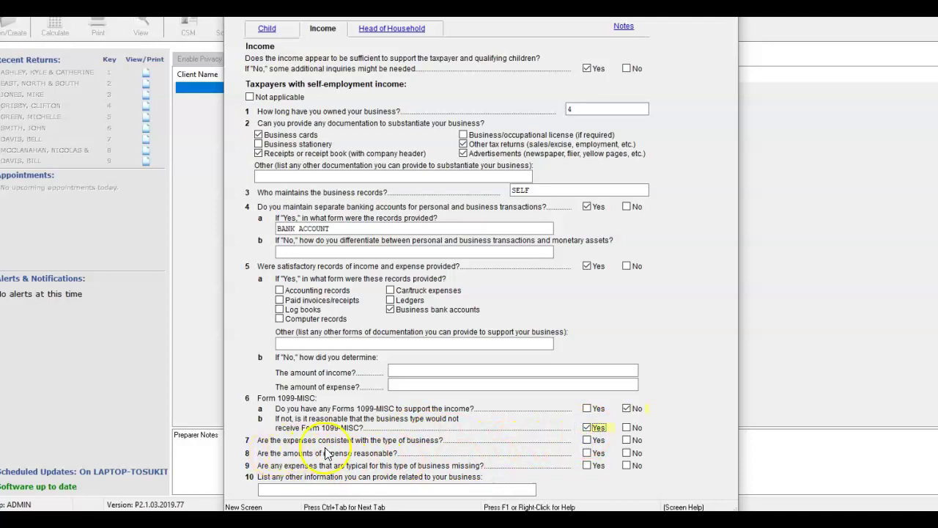
{"action": "left_click", "coordinate": [589, 441]}
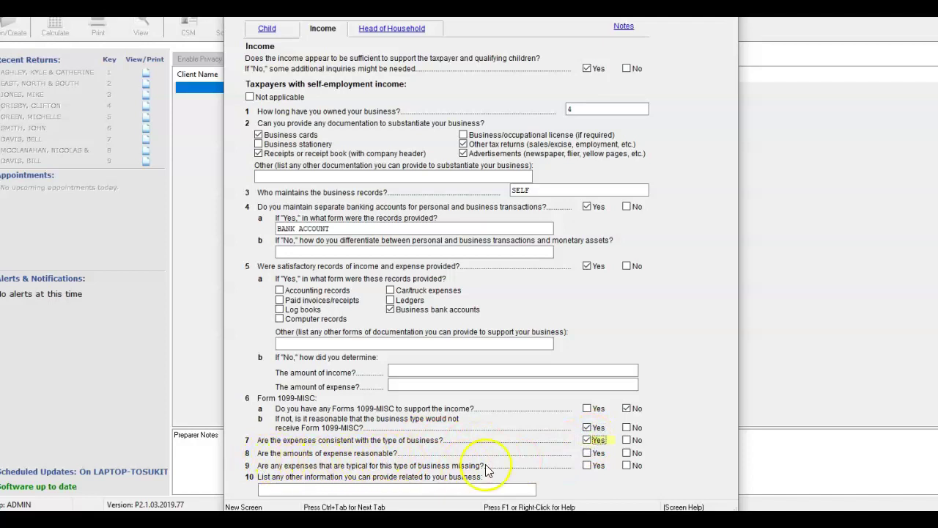
{"action": "left_click", "coordinate": [588, 454]}
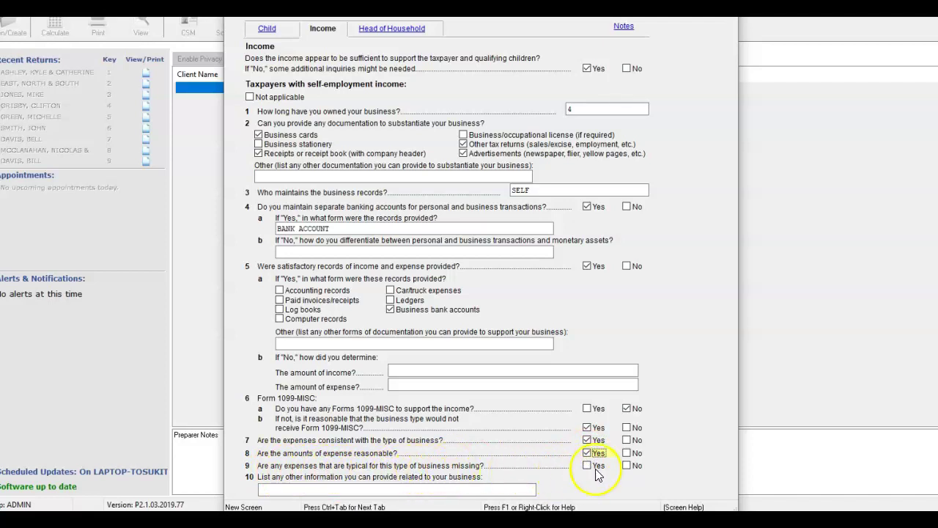
{"action": "left_click", "coordinate": [628, 467]}
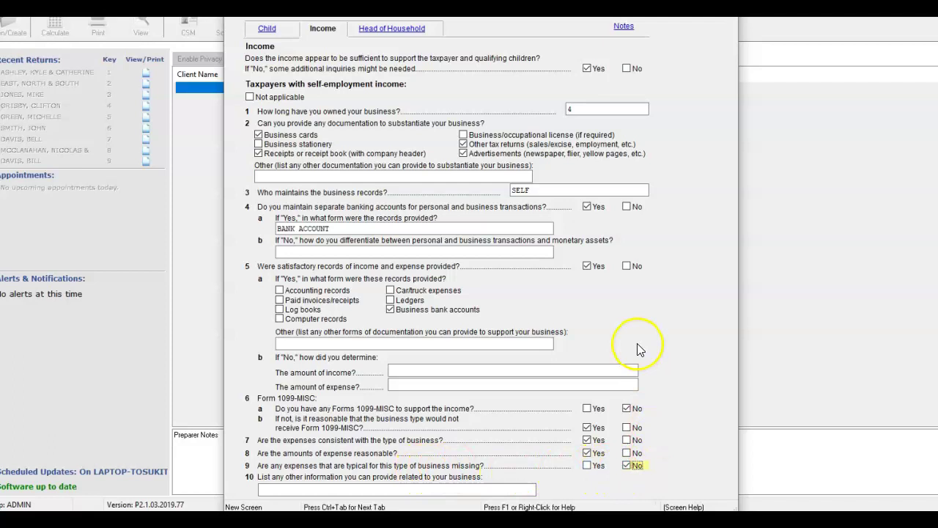
{"action": "key", "text": "Escape"}
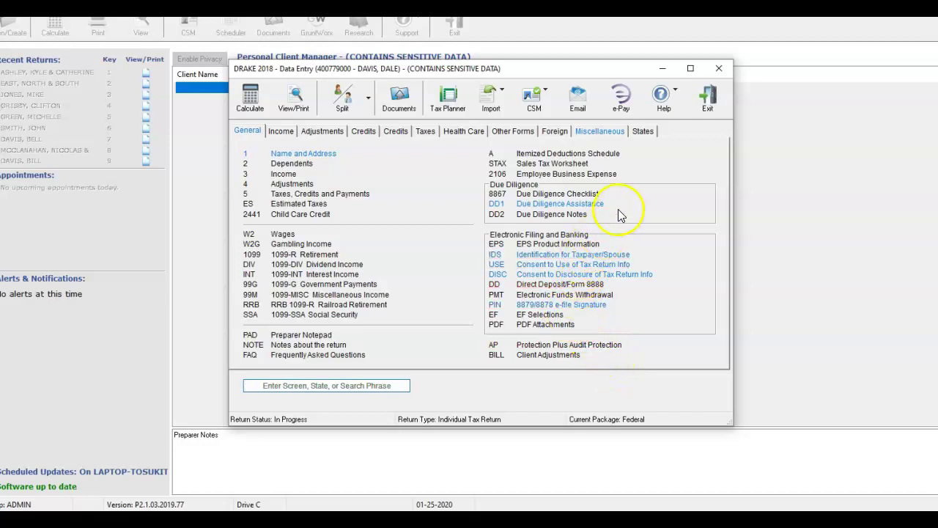
- Open the CONS Consent to Disclosure of Return Info to Other Firms under Miscellaneous
{"action": "left_click", "coordinate": [599, 133]}
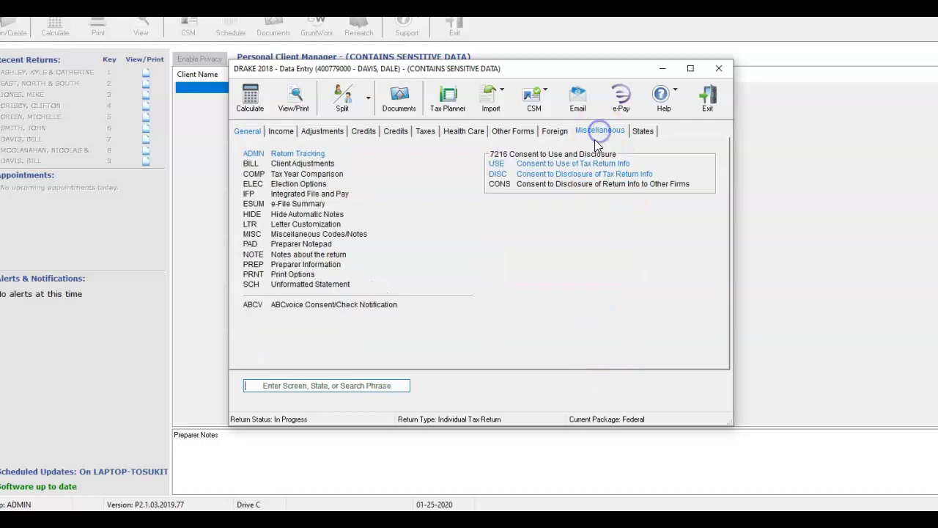
{"action": "left_click", "coordinate": [579, 181]}
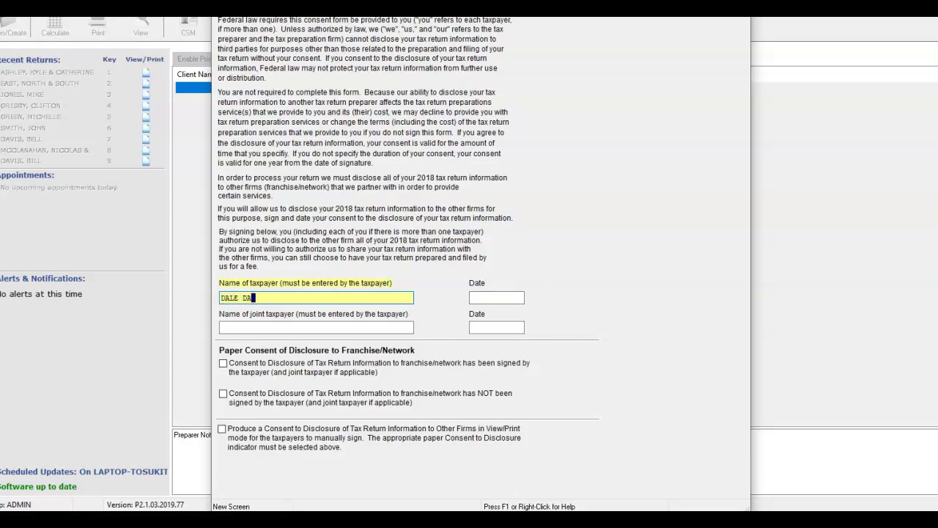
- Date the other-firms consent 01-25-2020 and leave only the print-for-manual-signing option ticked
{"action": "left_click", "coordinate": [497, 297]}
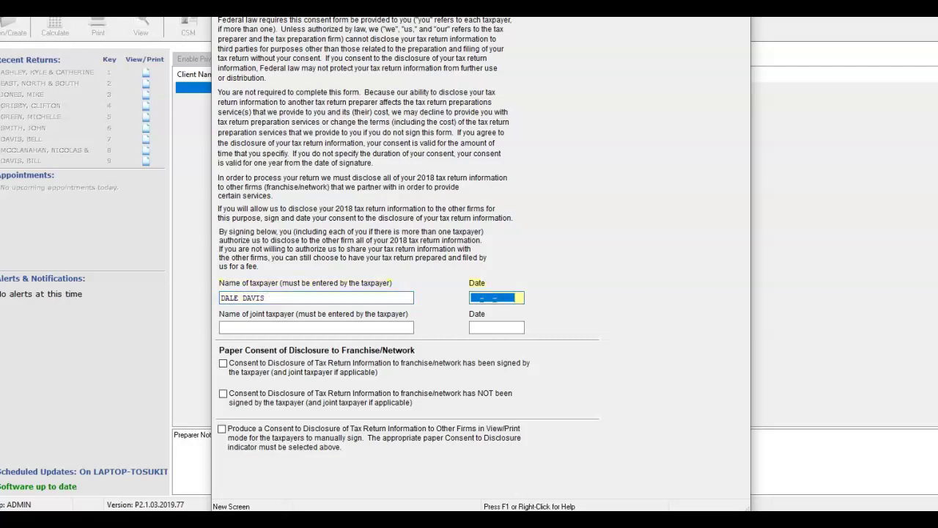
{"action": "type", "text": "01-25-2020"}
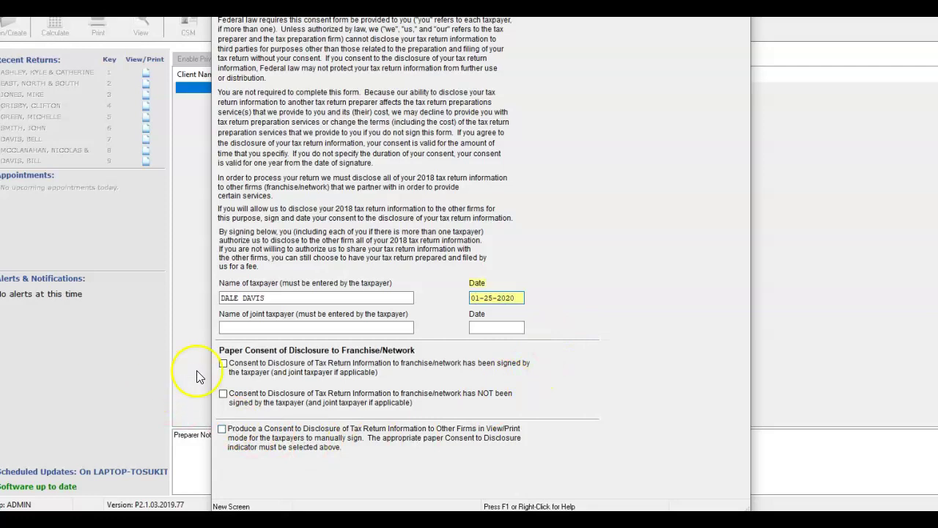
{"action": "left_click", "coordinate": [222, 364]}
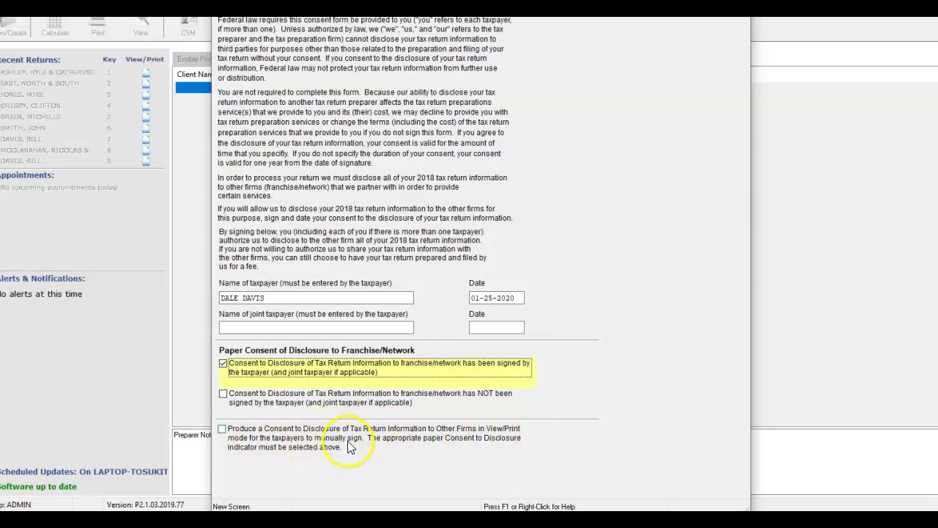
{"action": "left_click", "coordinate": [222, 431]}
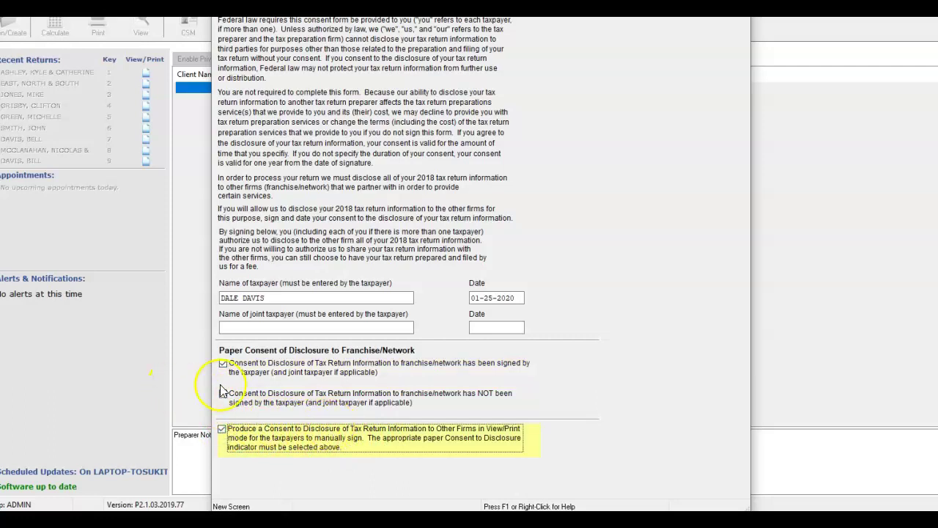
{"action": "left_click", "coordinate": [223, 363]}
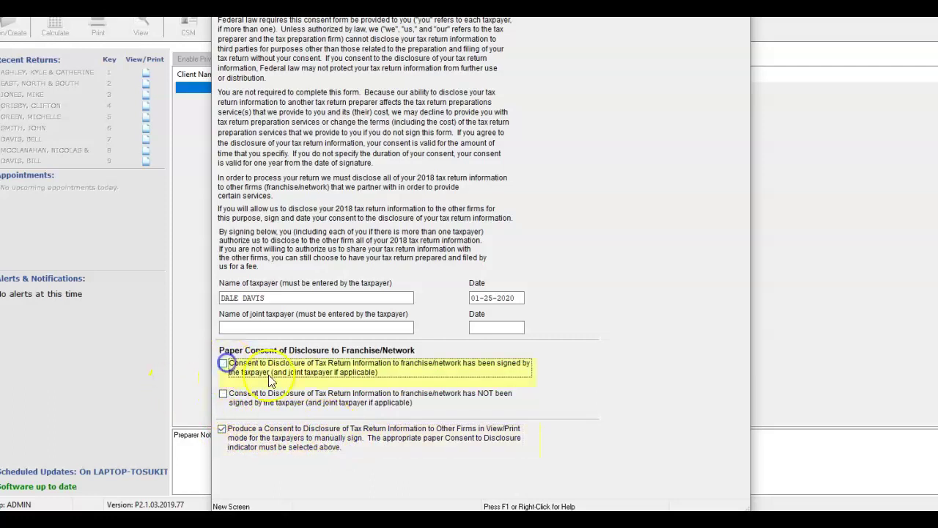
{"action": "key", "text": "Escape"}
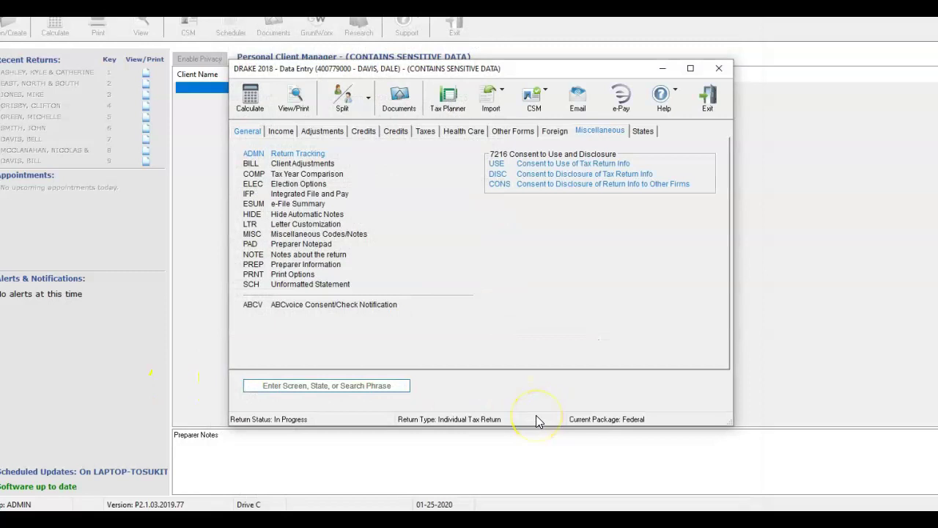
- Answer YES - EVERYBODY on the HC health coverage screen
{"action": "left_click", "coordinate": [243, 130]}
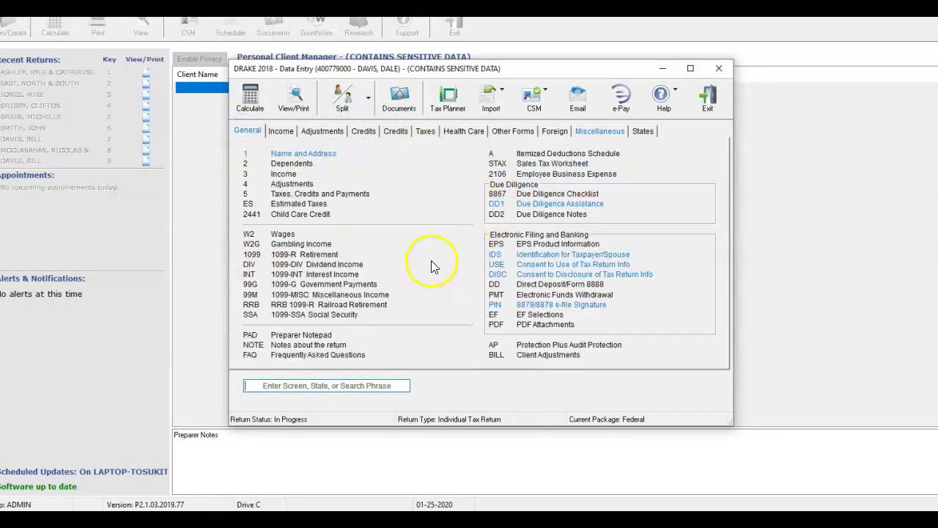
{"action": "left_click", "coordinate": [455, 133]}
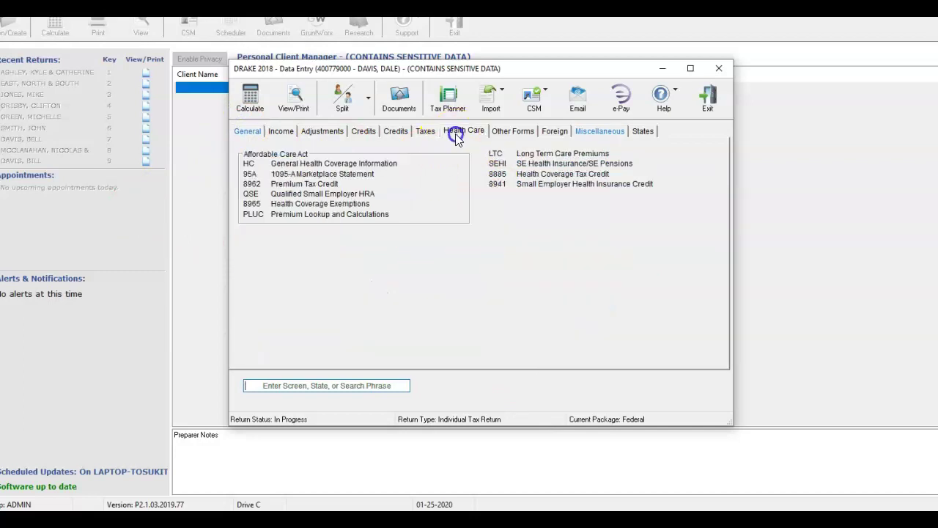
{"action": "left_click", "coordinate": [377, 161]}
{"action": "left_click", "coordinate": [257, 38]}
- Save the health coverage answer and bring up a blank Schedule C from the Income screens
{"action": "key", "text": "Escape"}
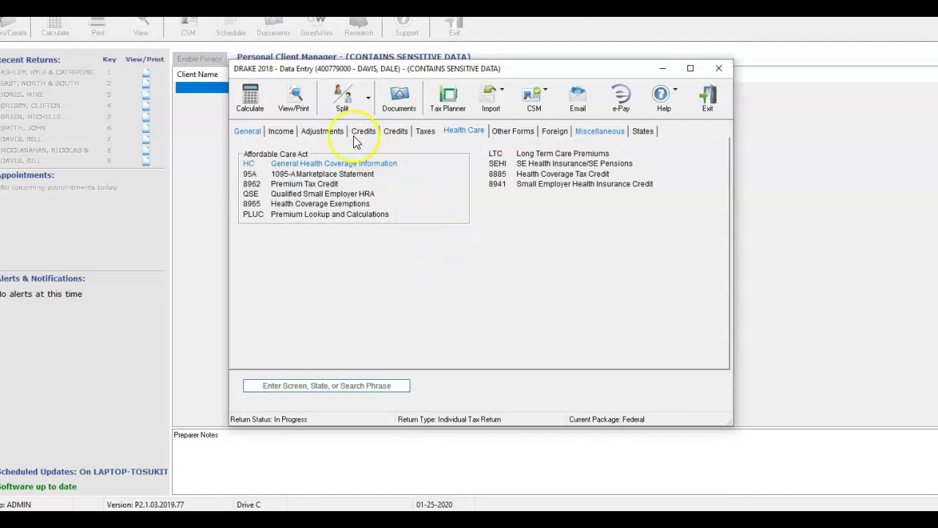
{"action": "left_click", "coordinate": [281, 131]}
{"action": "left_click", "coordinate": [285, 153]}
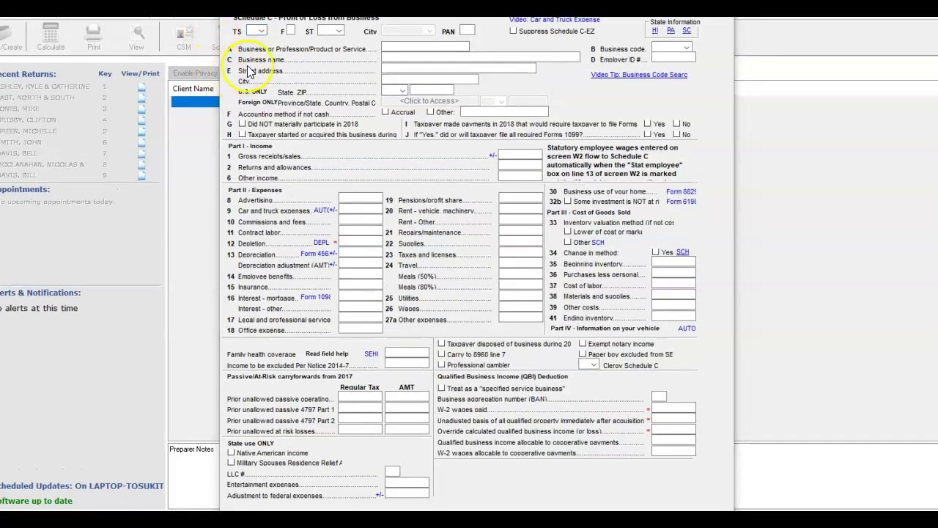
- Assign Schedule C to the taxpayer (T) and enter PAINTER as the business or profession
{"action": "left_click", "coordinate": [262, 32]}
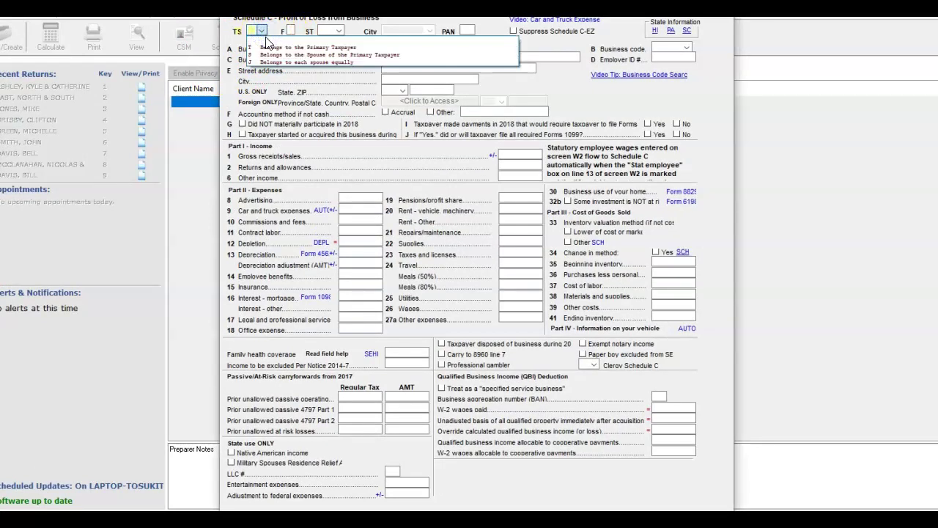
{"action": "left_click", "coordinate": [267, 47]}
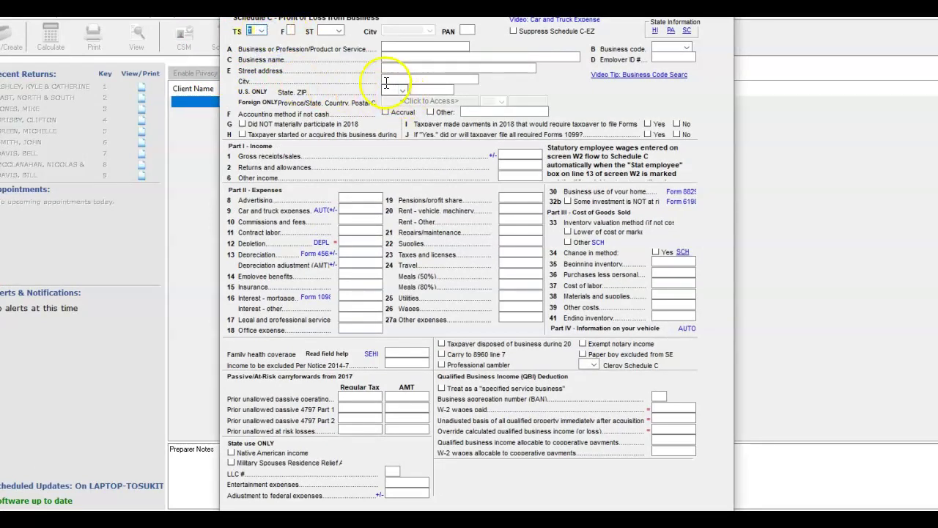
{"action": "left_click", "coordinate": [411, 49]}
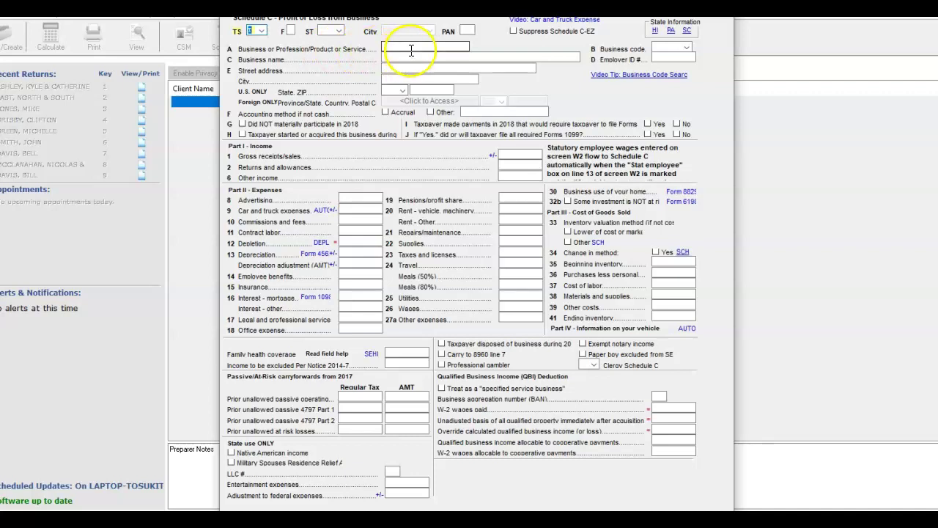
{"action": "type", "text": "PAINTER"}
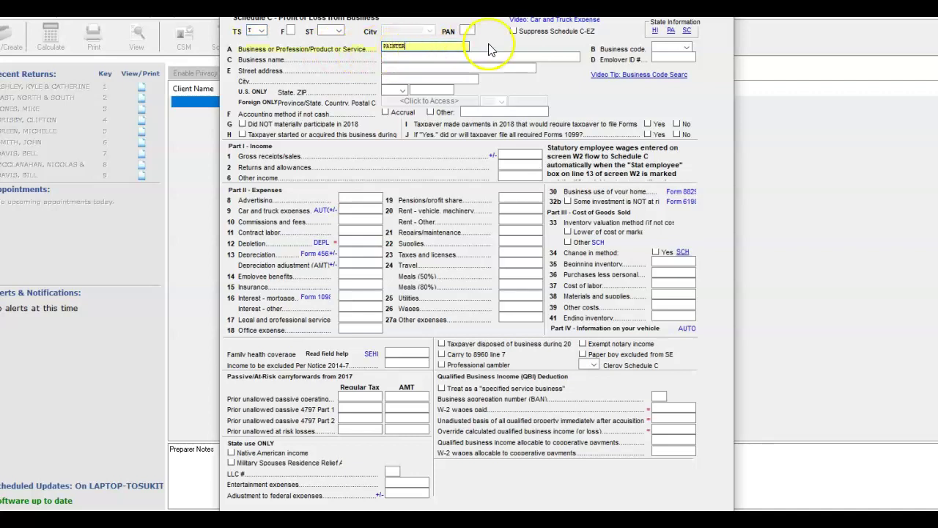
{"action": "left_click", "coordinate": [686, 48]}
- Scroll down through the Schedule C business code list and pick a code
{"action": "scroll", "coordinate": [695, 116], "scroll_direction": "down", "scroll_amount": 3}
{"action": "scroll", "coordinate": [695, 115], "scroll_direction": "down", "scroll_amount": 9}
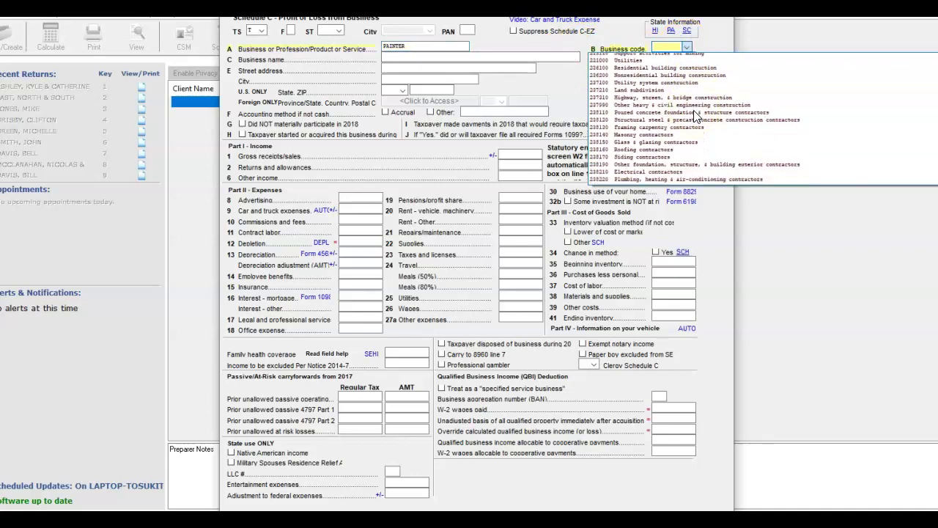
{"action": "scroll", "coordinate": [694, 127], "scroll_direction": "down", "scroll_amount": 1}
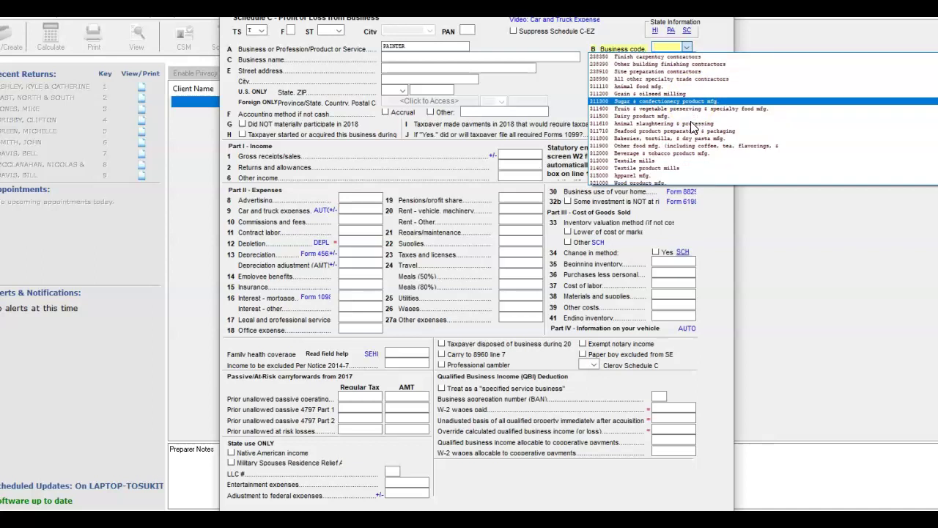
{"action": "scroll", "coordinate": [693, 126], "scroll_direction": "down", "scroll_amount": 2}
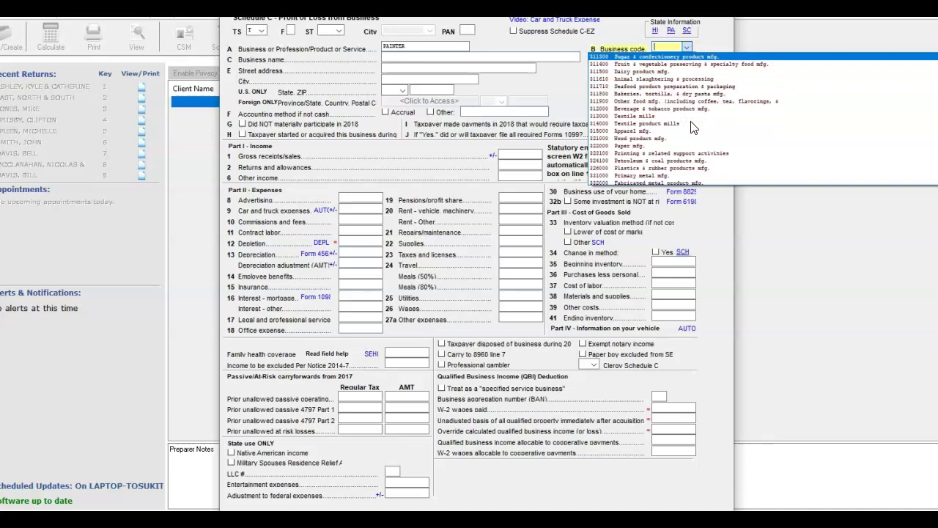
{"action": "scroll", "coordinate": [694, 126], "scroll_direction": "down", "scroll_amount": 2}
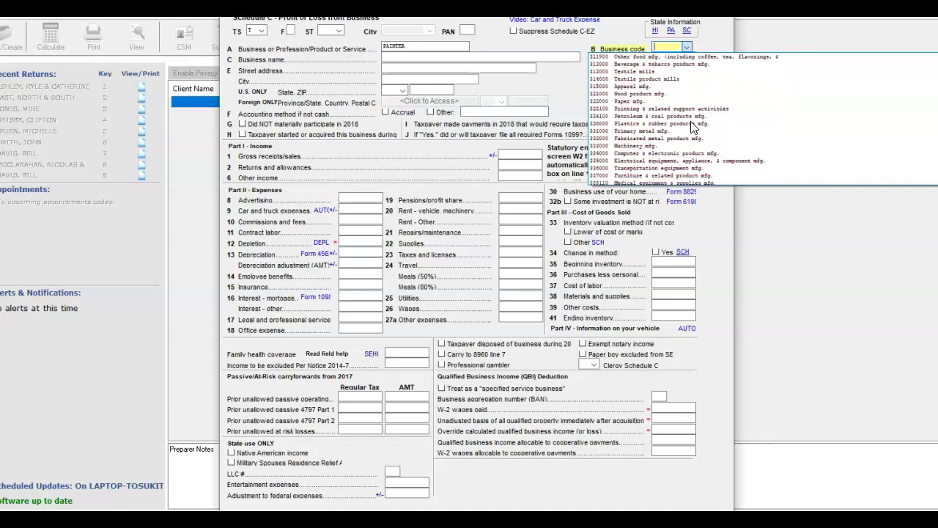
{"action": "scroll", "coordinate": [693, 127], "scroll_direction": "down", "scroll_amount": 1}
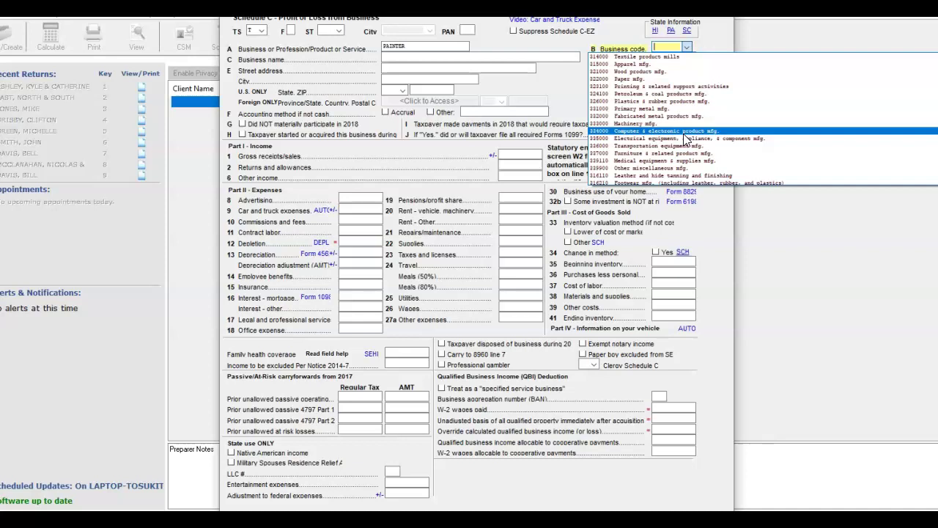
{"action": "scroll", "coordinate": [685, 136], "scroll_direction": "down", "scroll_amount": 2}
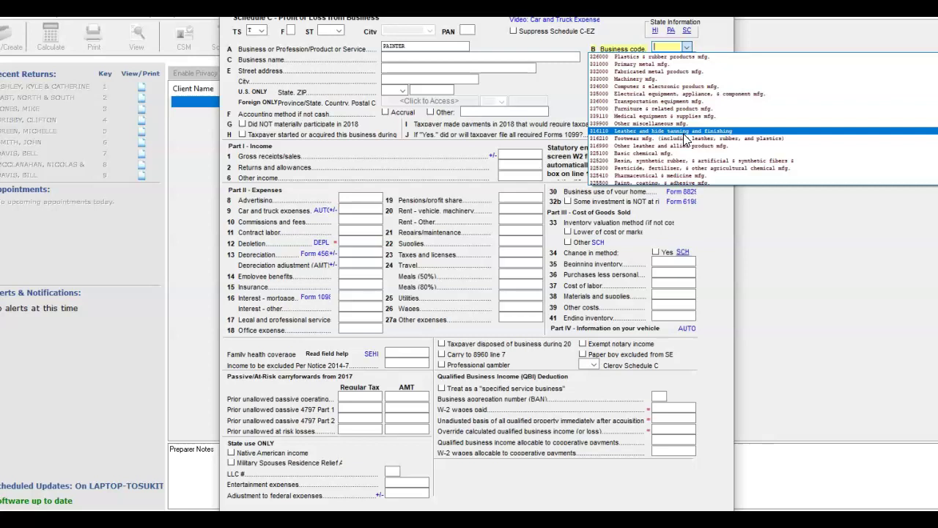
{"action": "scroll", "coordinate": [686, 139], "scroll_direction": "up", "scroll_amount": 3}
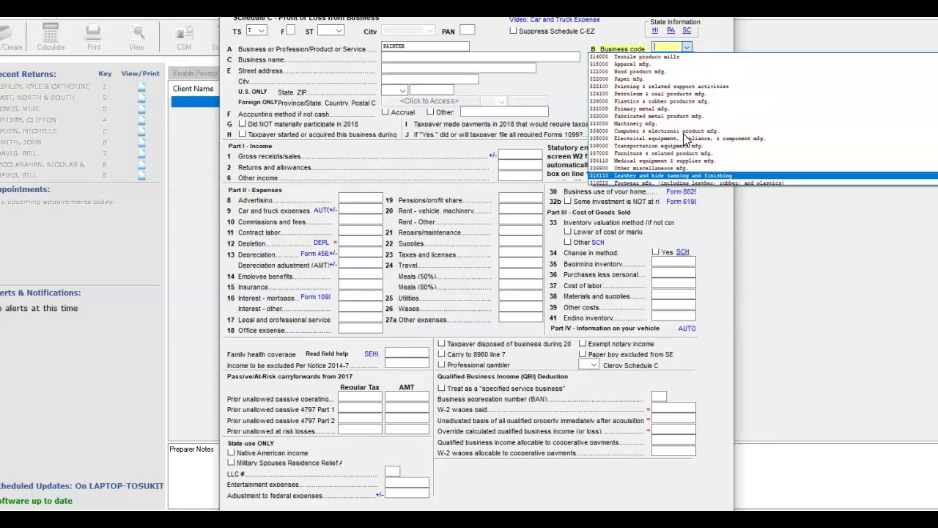
{"action": "scroll", "coordinate": [686, 139], "scroll_direction": "up", "scroll_amount": 1}
{"action": "scroll", "coordinate": [685, 138], "scroll_direction": "down", "scroll_amount": 8}
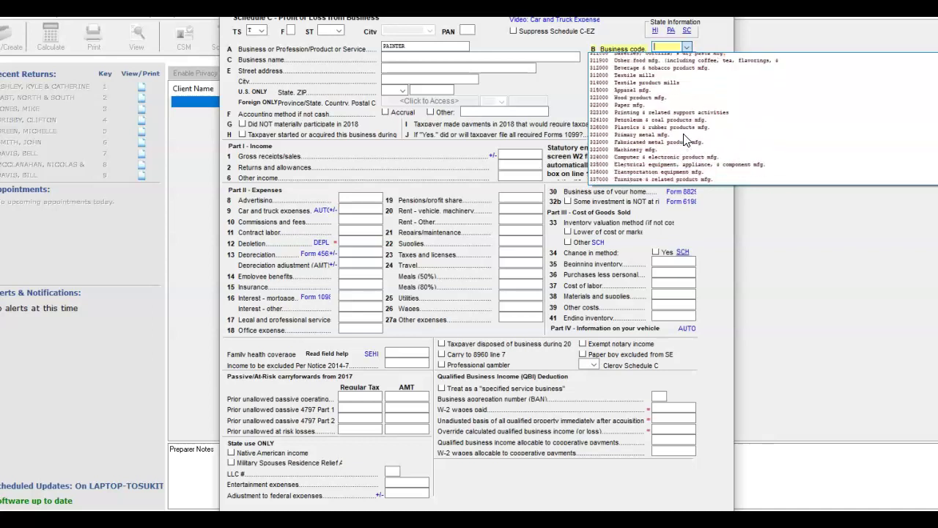
{"action": "scroll", "coordinate": [684, 133], "scroll_direction": "down", "scroll_amount": 3}
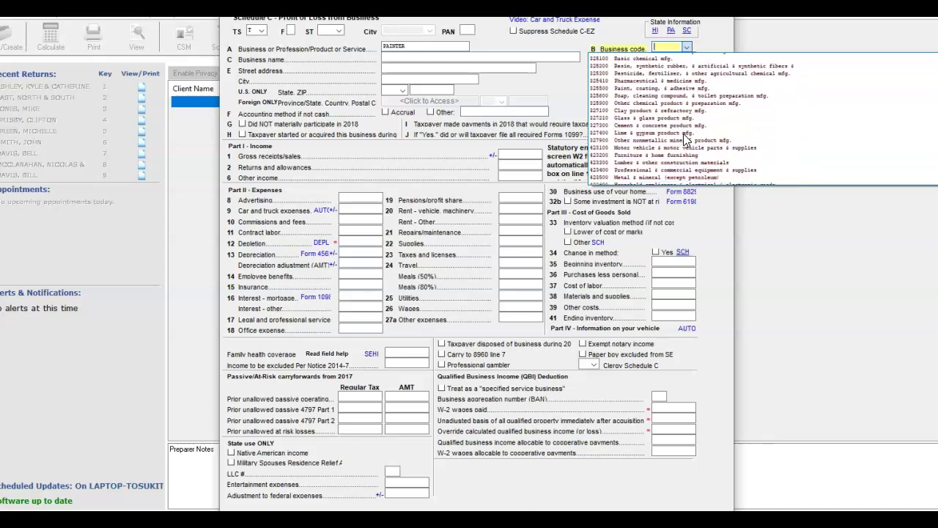
{"action": "scroll", "coordinate": [683, 133], "scroll_direction": "down", "scroll_amount": 6}
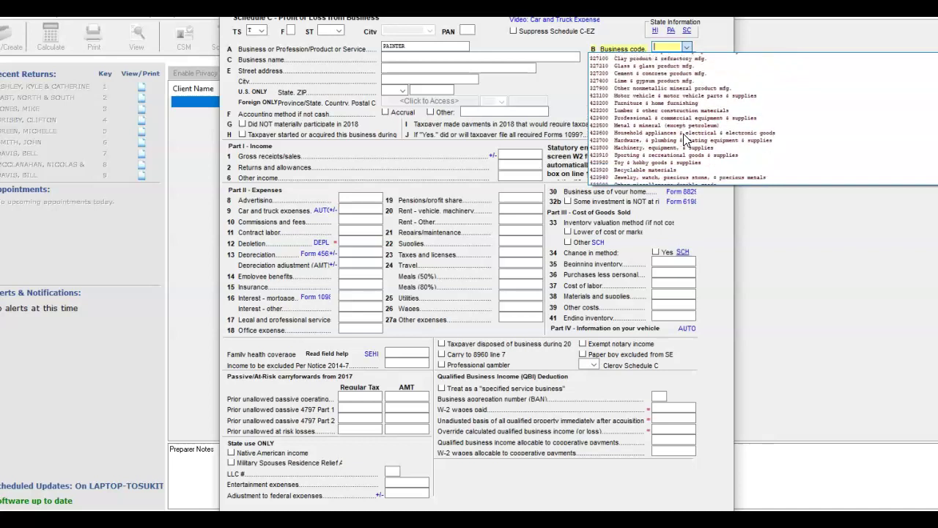
{"action": "scroll", "coordinate": [683, 136], "scroll_direction": "down", "scroll_amount": 17}
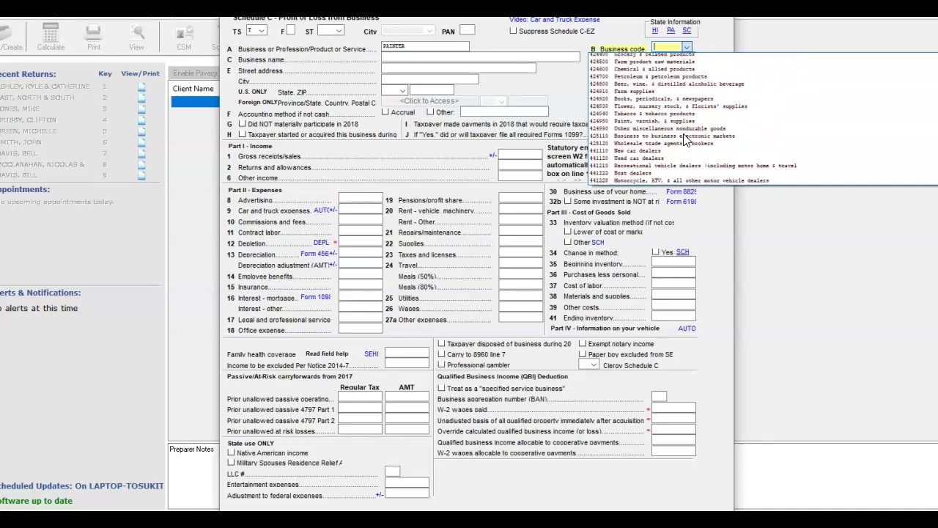
{"action": "scroll", "coordinate": [685, 138], "scroll_direction": "down", "scroll_amount": 20}
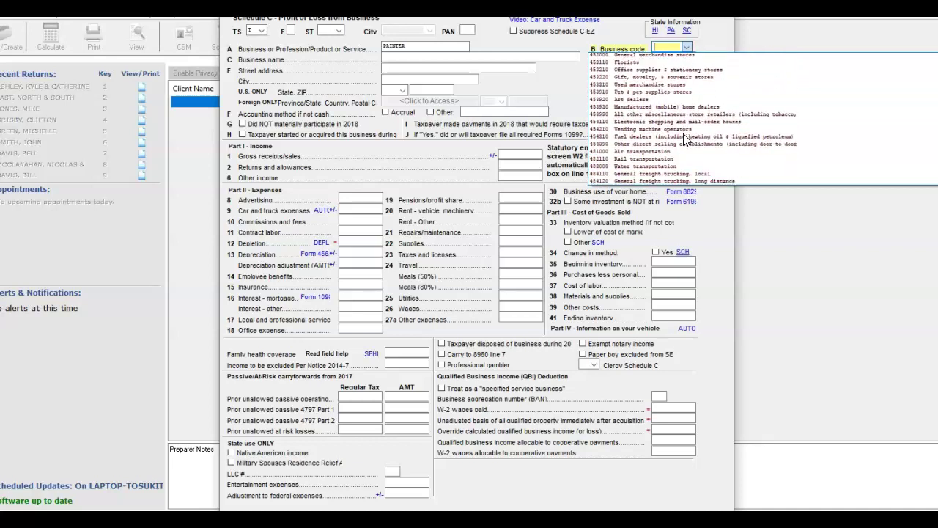
{"action": "scroll", "coordinate": [684, 138], "scroll_direction": "down", "scroll_amount": 20}
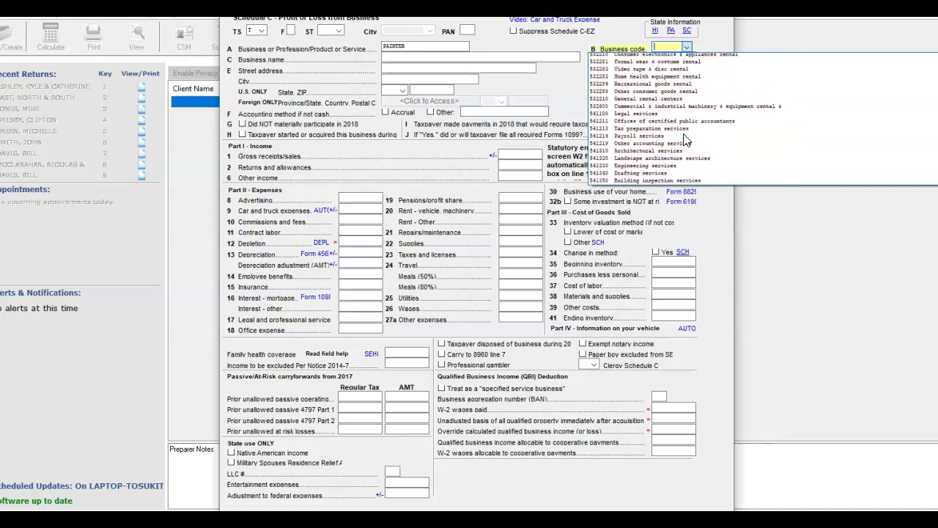
{"action": "scroll", "coordinate": [684, 138], "scroll_direction": "down", "scroll_amount": 8}
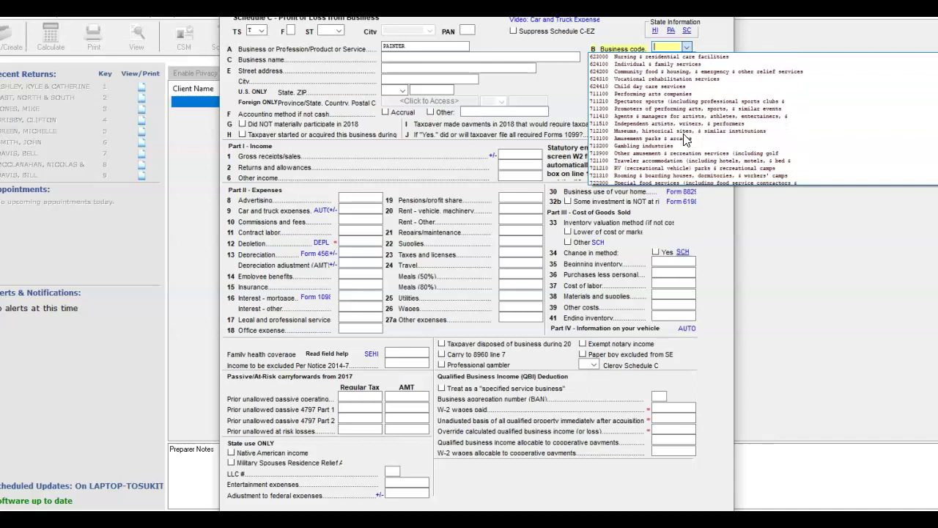
{"action": "scroll", "coordinate": [685, 139], "scroll_direction": "down", "scroll_amount": 1}
{"action": "scroll", "coordinate": [685, 139], "scroll_direction": "down", "scroll_amount": 2}
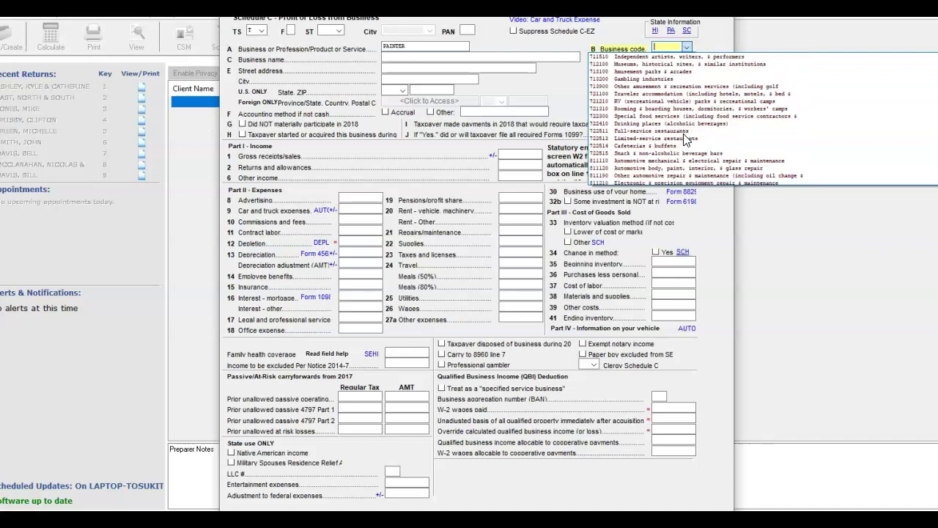
{"action": "scroll", "coordinate": [685, 140], "scroll_direction": "down", "scroll_amount": 3}
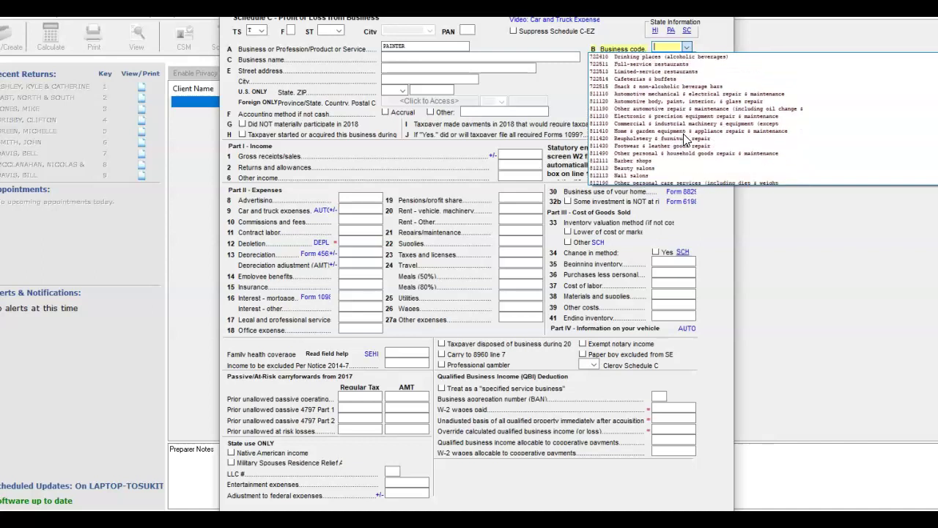
{"action": "scroll", "coordinate": [685, 140], "scroll_direction": "up", "scroll_amount": 3}
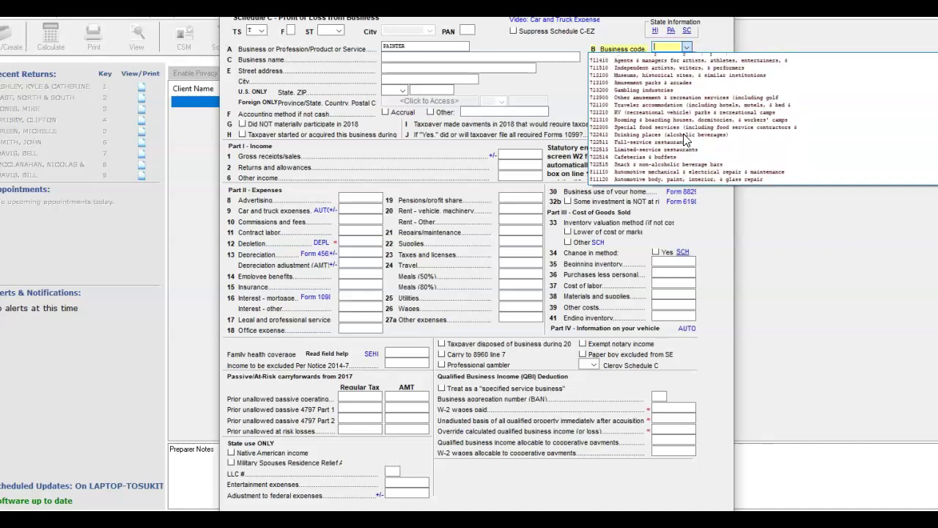
{"action": "scroll", "coordinate": [685, 140], "scroll_direction": "up", "scroll_amount": 2}
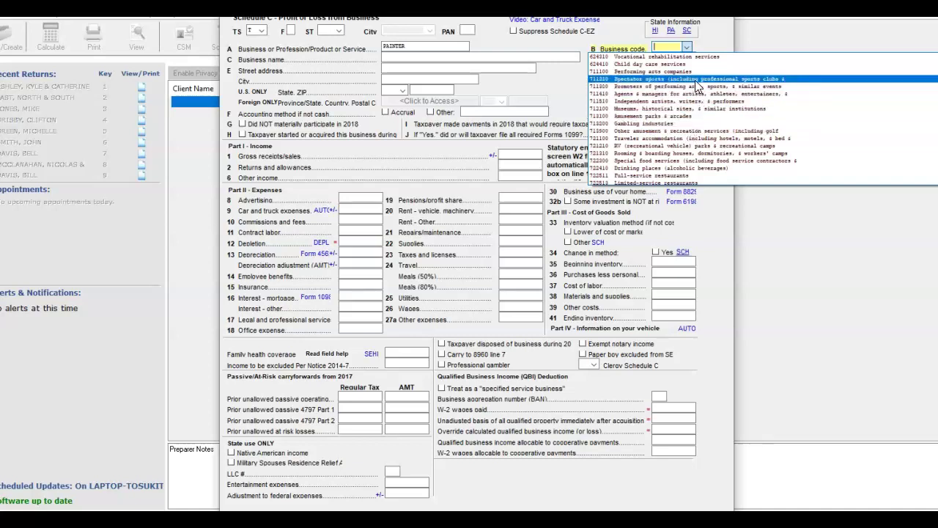
{"action": "left_click", "coordinate": [696, 110]}
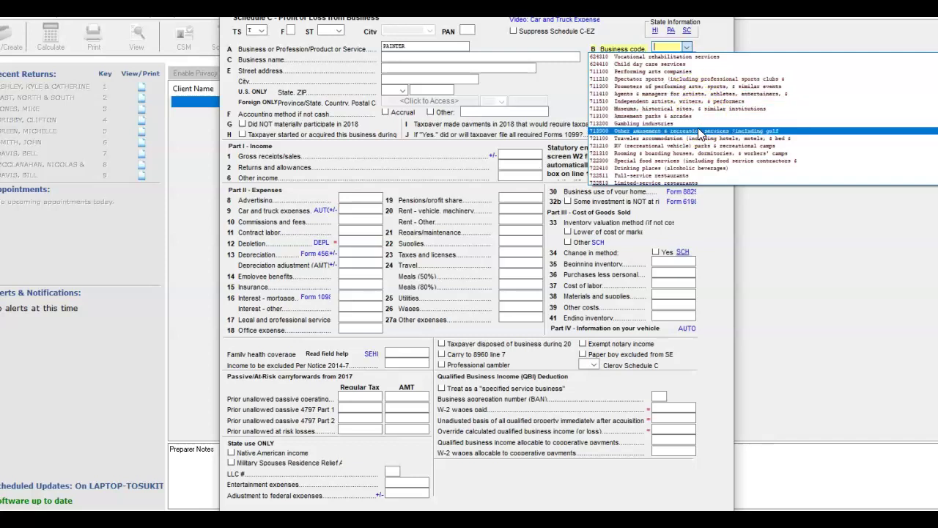
- Search the code list again until the construction contractors with 238320 Painting & wall covering contractors appear
{"action": "scroll", "coordinate": [698, 133], "scroll_direction": "down", "scroll_amount": 4}
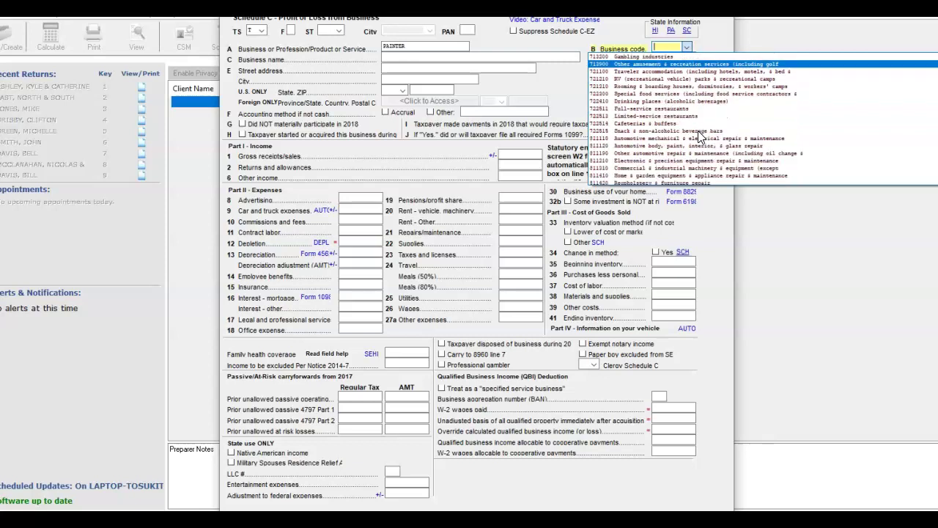
{"action": "scroll", "coordinate": [699, 135], "scroll_direction": "down", "scroll_amount": 2}
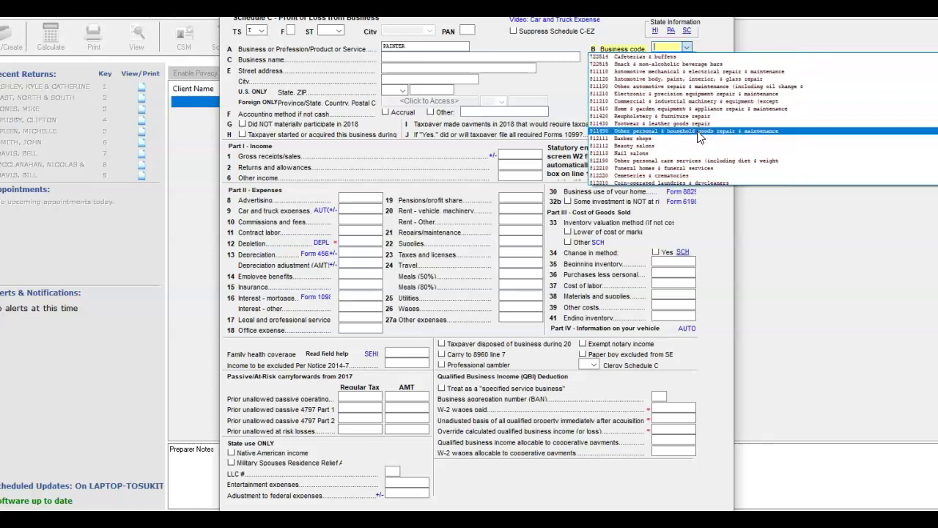
{"action": "scroll", "coordinate": [698, 136], "scroll_direction": "down", "scroll_amount": 4}
{"action": "scroll", "coordinate": [699, 135], "scroll_direction": "up", "scroll_amount": 4}
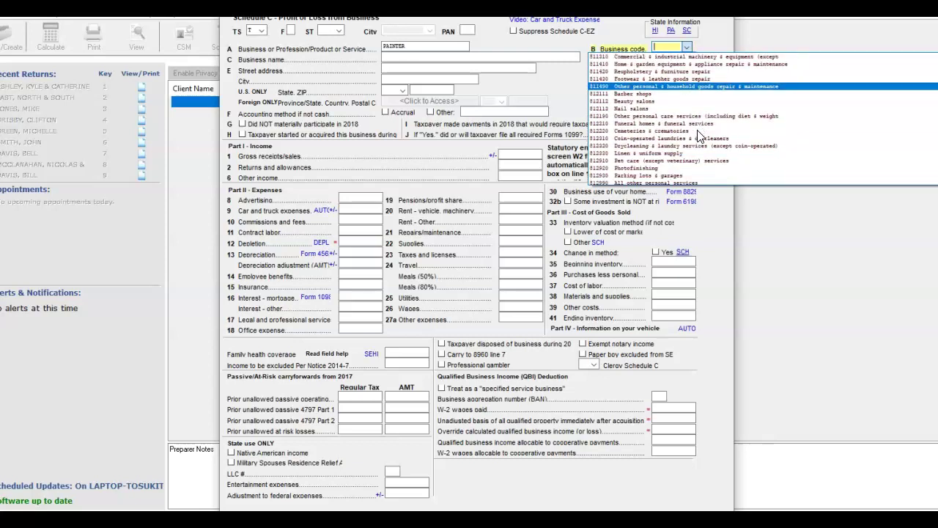
{"action": "scroll", "coordinate": [699, 136], "scroll_direction": "up", "scroll_amount": 3}
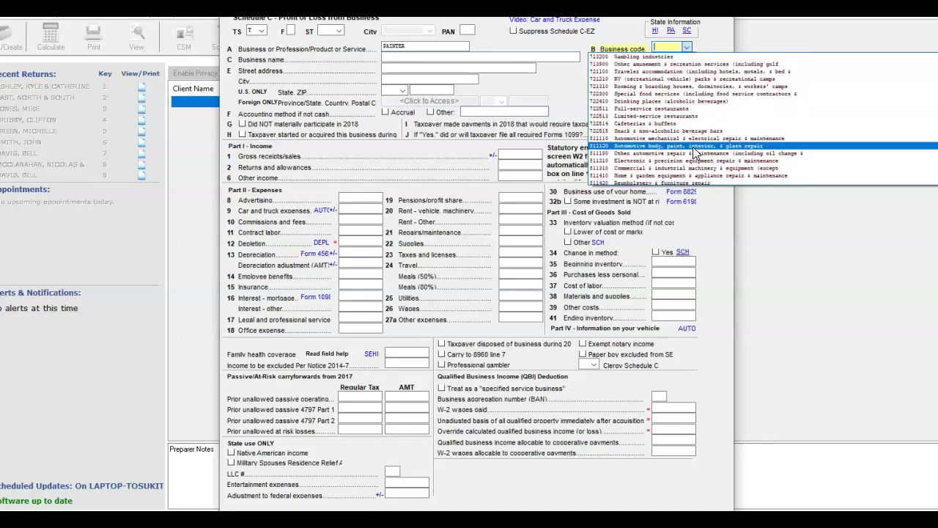
{"action": "left_click", "coordinate": [692, 169]}
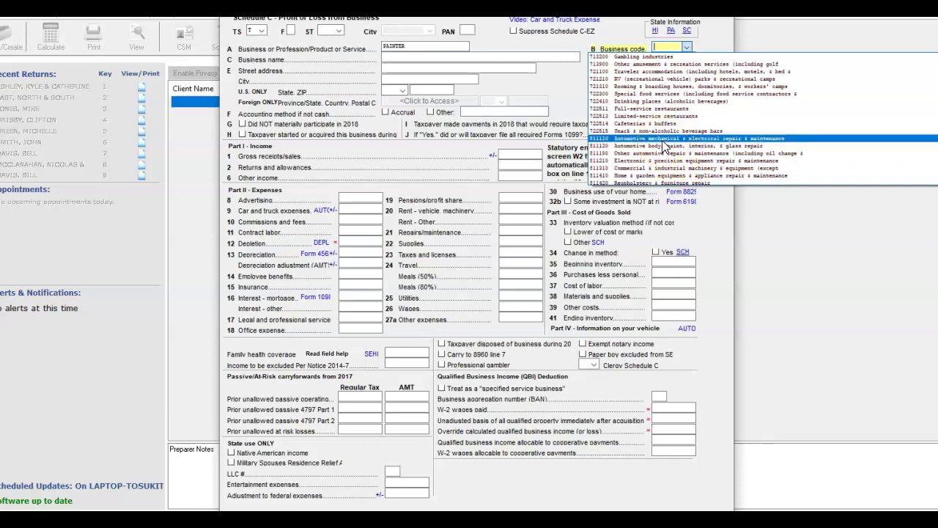
{"action": "scroll", "coordinate": [670, 126], "scroll_direction": "up", "scroll_amount": 1}
{"action": "scroll", "coordinate": [670, 126], "scroll_direction": "up", "scroll_amount": 1}
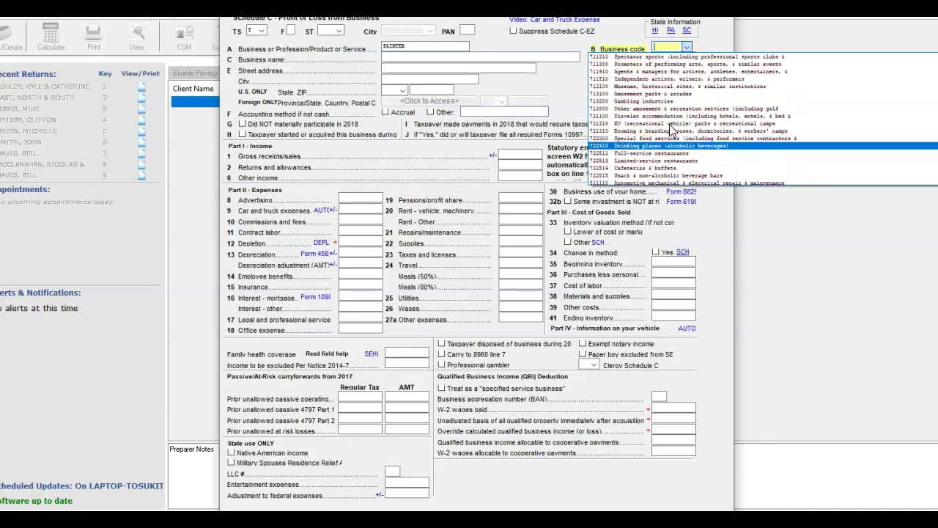
{"action": "scroll", "coordinate": [669, 124], "scroll_direction": "up", "scroll_amount": 1}
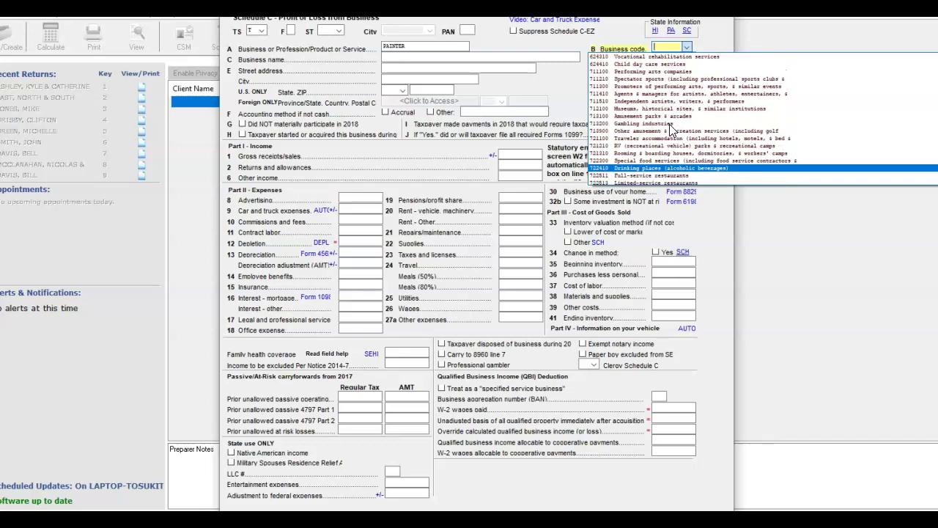
{"action": "scroll", "coordinate": [669, 124], "scroll_direction": "up", "scroll_amount": 1}
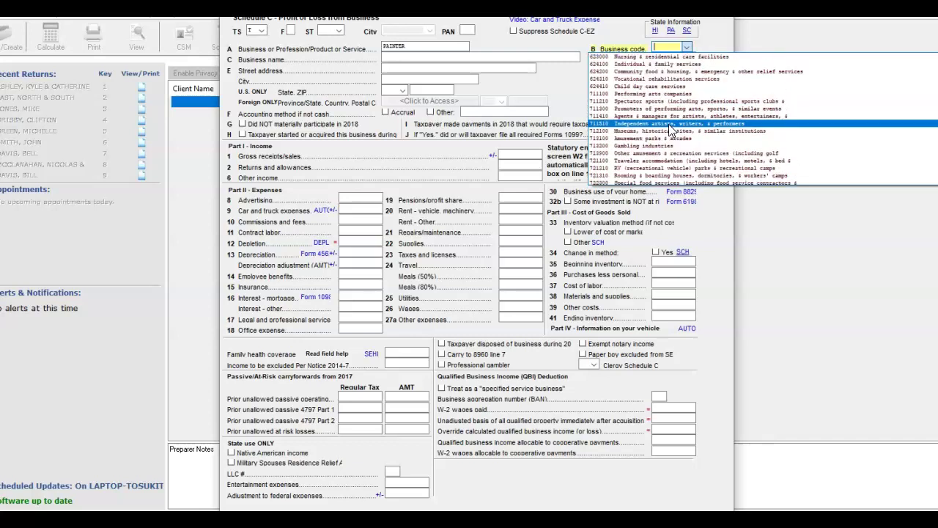
{"action": "scroll", "coordinate": [668, 124], "scroll_direction": "up", "scroll_amount": 1}
{"action": "scroll", "coordinate": [668, 124], "scroll_direction": "up", "scroll_amount": 6}
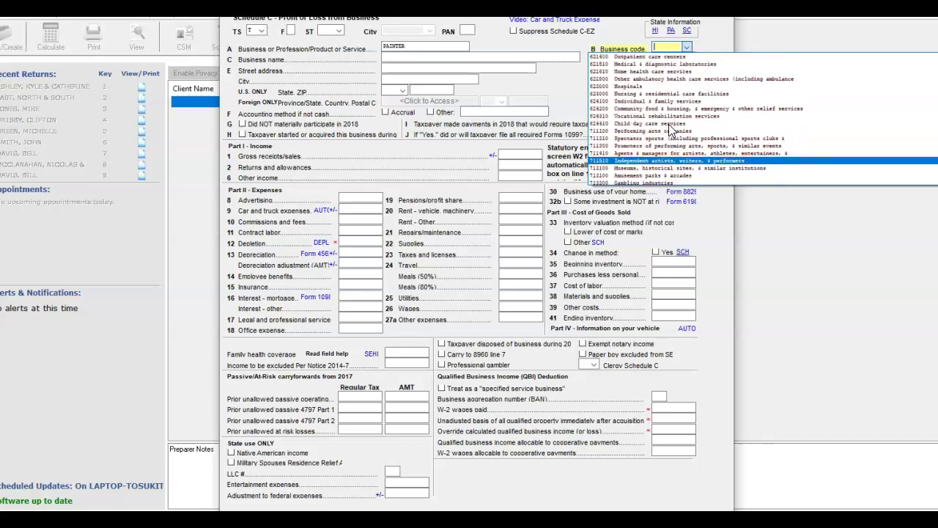
{"action": "scroll", "coordinate": [669, 128], "scroll_direction": "up", "scroll_amount": 2}
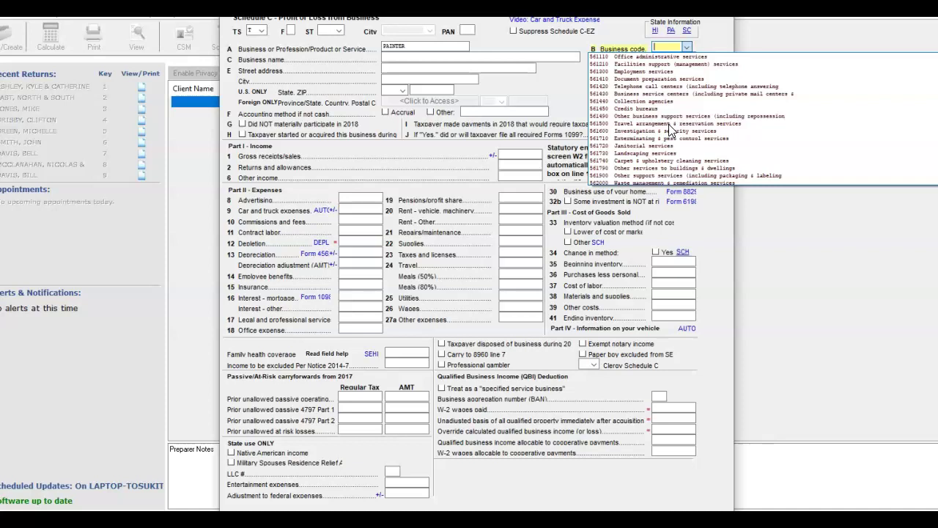
{"action": "scroll", "coordinate": [669, 124], "scroll_direction": "up", "scroll_amount": 4}
{"action": "scroll", "coordinate": [669, 129], "scroll_direction": "up", "scroll_amount": 8}
{"action": "scroll", "coordinate": [669, 129], "scroll_direction": "up", "scroll_amount": 5}
{"action": "scroll", "coordinate": [669, 129], "scroll_direction": "up", "scroll_amount": 1}
{"action": "scroll", "coordinate": [669, 124], "scroll_direction": "up", "scroll_amount": 6}
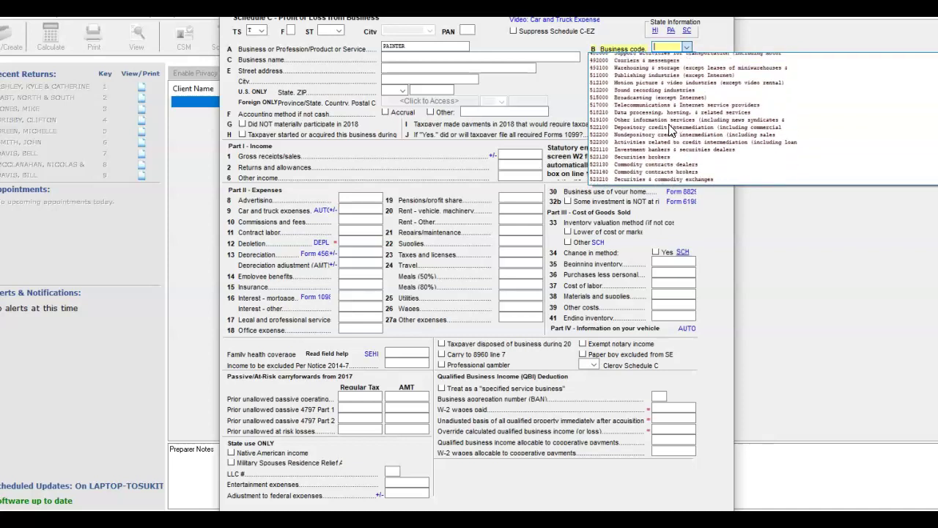
{"action": "scroll", "coordinate": [669, 129], "scroll_direction": "up", "scroll_amount": 6}
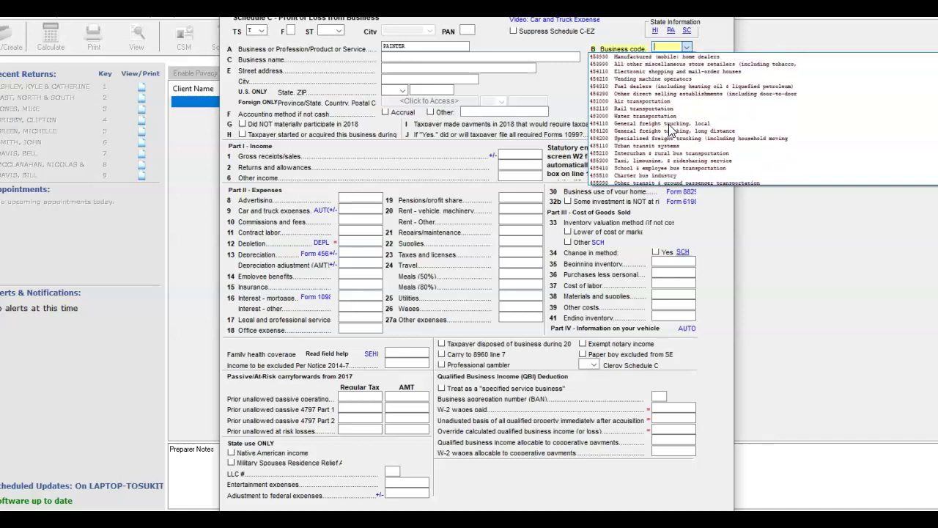
{"action": "scroll", "coordinate": [669, 126], "scroll_direction": "up", "scroll_amount": 1}
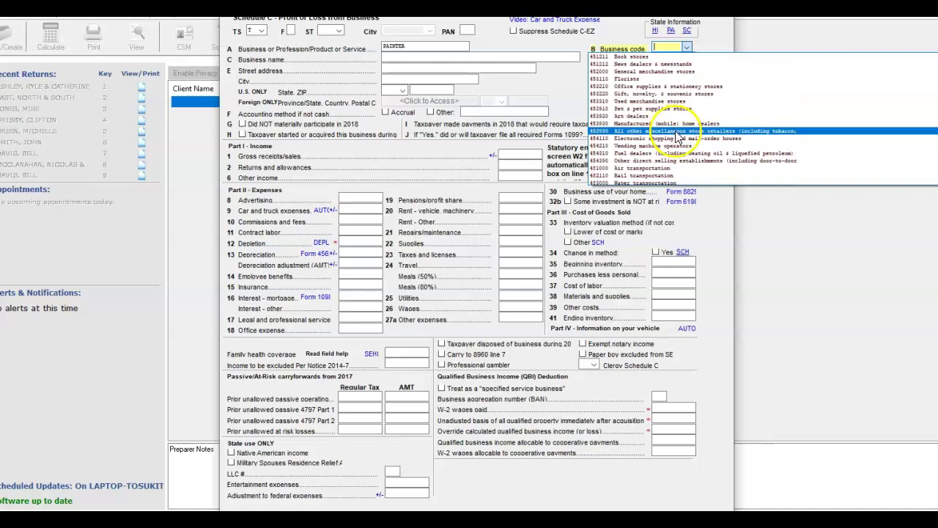
{"action": "scroll", "coordinate": [675, 130], "scroll_direction": "up", "scroll_amount": 3}
{"action": "scroll", "coordinate": [675, 138], "scroll_direction": "up", "scroll_amount": 4}
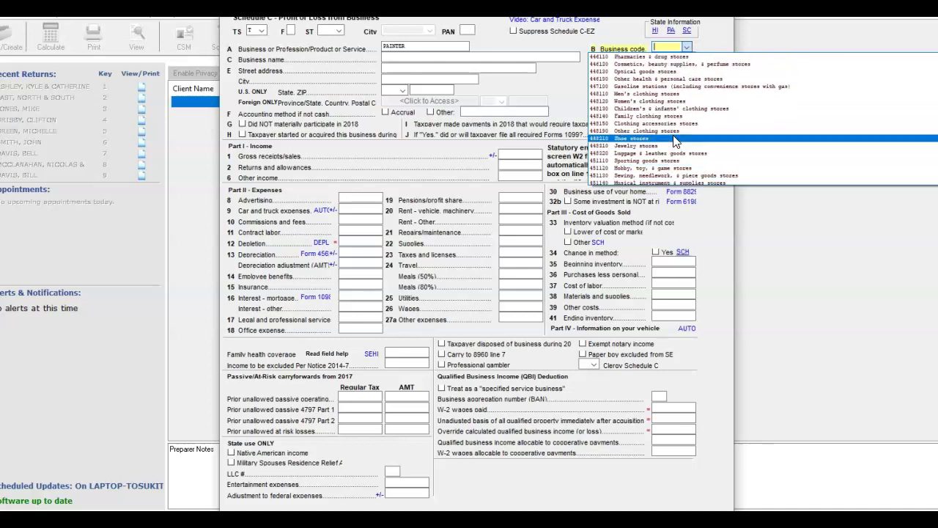
{"action": "scroll", "coordinate": [674, 142], "scroll_direction": "up", "scroll_amount": 7}
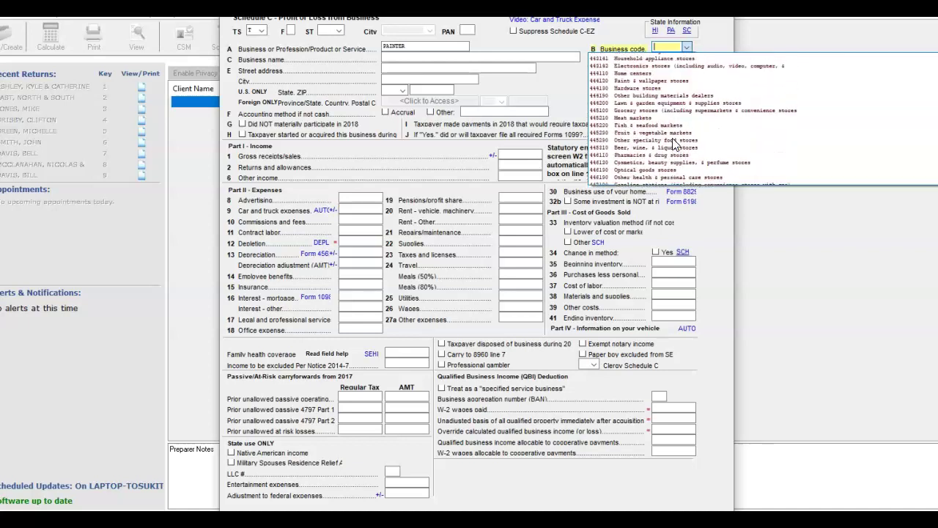
{"action": "scroll", "coordinate": [672, 139], "scroll_direction": "up", "scroll_amount": 6}
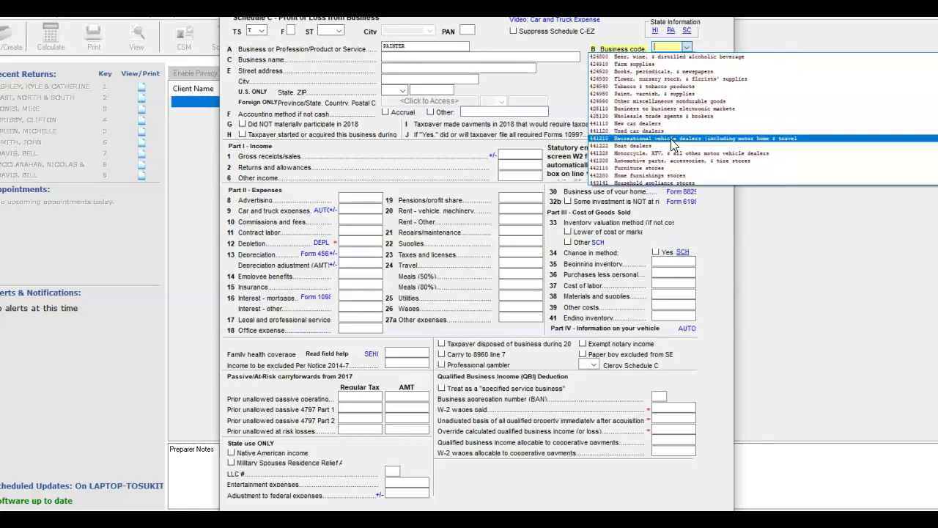
{"action": "scroll", "coordinate": [672, 143], "scroll_direction": "up", "scroll_amount": 1}
{"action": "scroll", "coordinate": [670, 139], "scroll_direction": "up", "scroll_amount": 6}
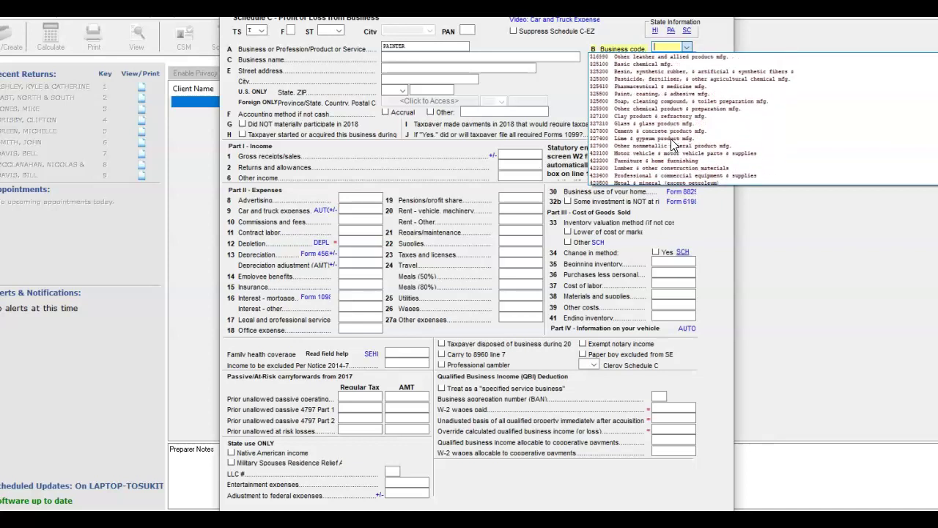
{"action": "scroll", "coordinate": [671, 139], "scroll_direction": "up", "scroll_amount": 4}
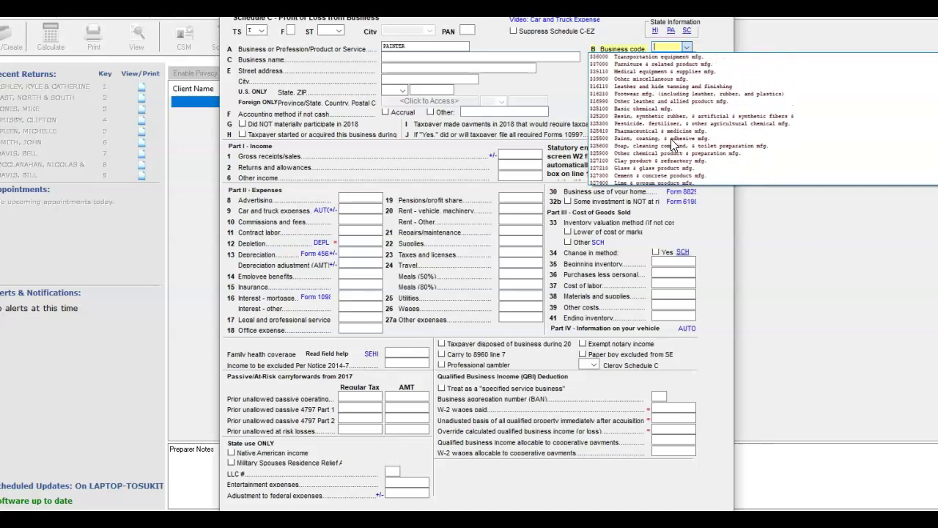
{"action": "scroll", "coordinate": [671, 144], "scroll_direction": "up", "scroll_amount": 3}
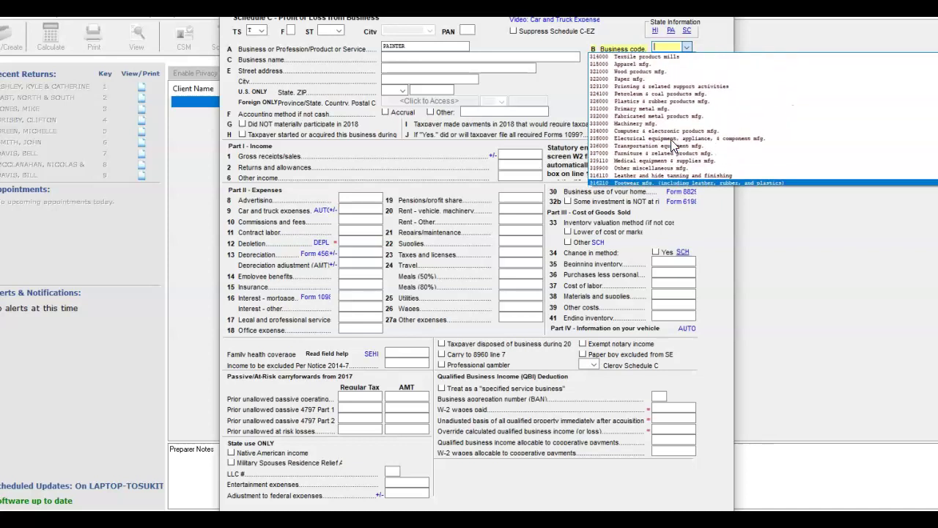
{"action": "scroll", "coordinate": [670, 141], "scroll_direction": "up", "scroll_amount": 4}
{"action": "scroll", "coordinate": [672, 144], "scroll_direction": "up", "scroll_amount": 3}
{"action": "scroll", "coordinate": [672, 145], "scroll_direction": "up", "scroll_amount": 4}
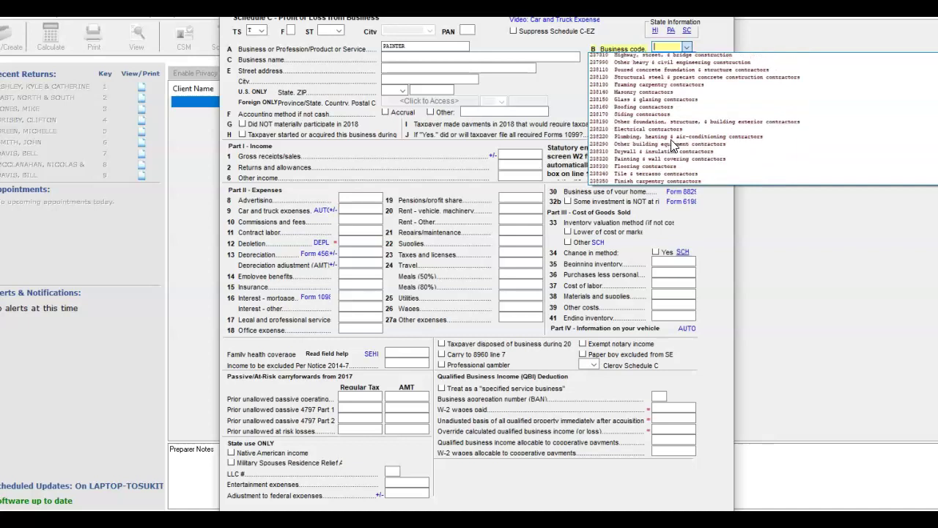
{"action": "scroll", "coordinate": [671, 140], "scroll_direction": "up", "scroll_amount": 3}
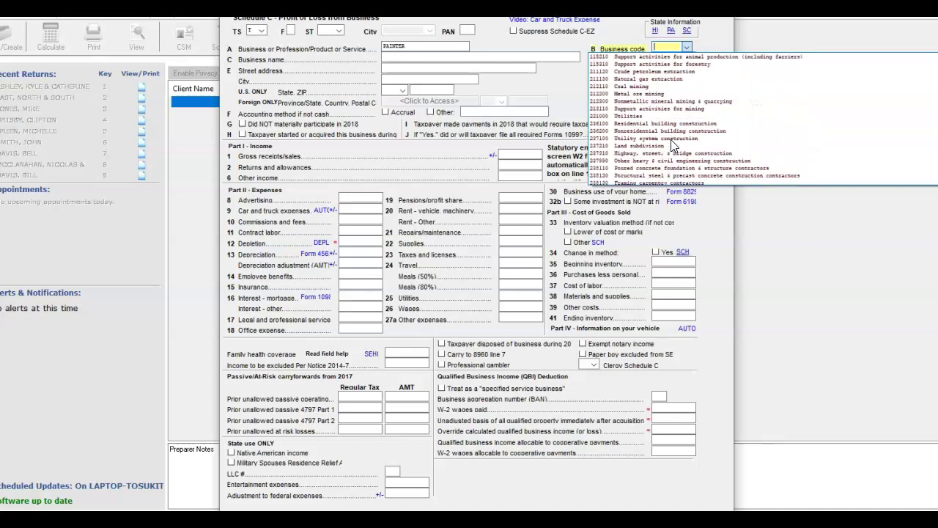
{"action": "scroll", "coordinate": [671, 139], "scroll_direction": "down", "scroll_amount": 4}
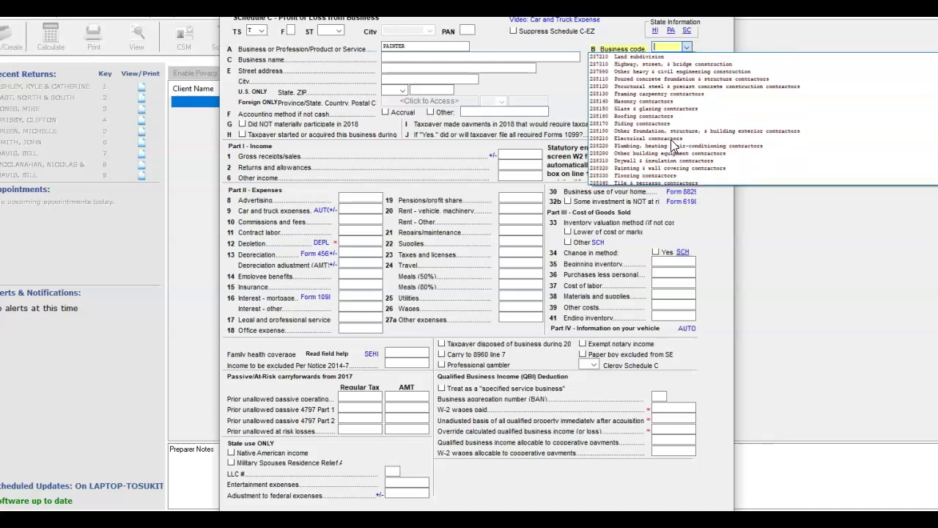
{"action": "scroll", "coordinate": [671, 139], "scroll_direction": "down", "scroll_amount": 1}
{"action": "scroll", "coordinate": [671, 143], "scroll_direction": "down", "scroll_amount": 1}
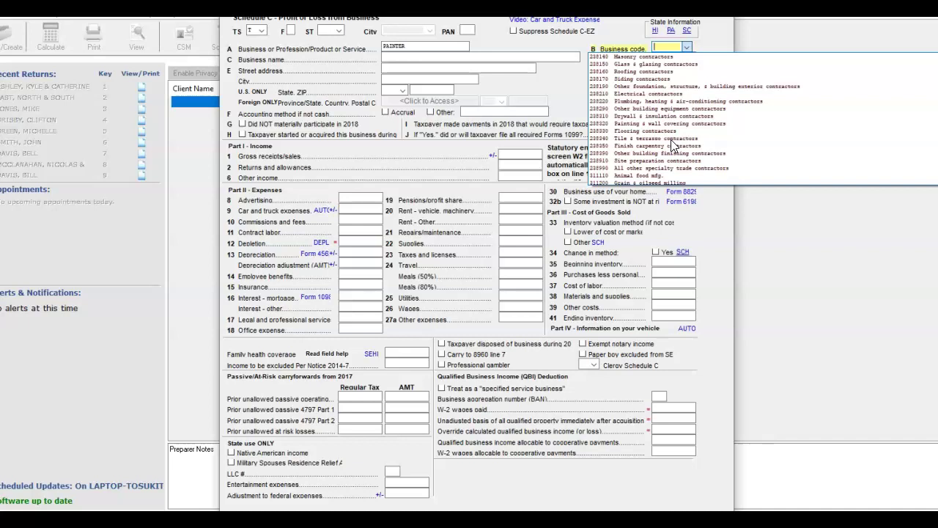
{"action": "scroll", "coordinate": [672, 143], "scroll_direction": "down", "scroll_amount": 2}
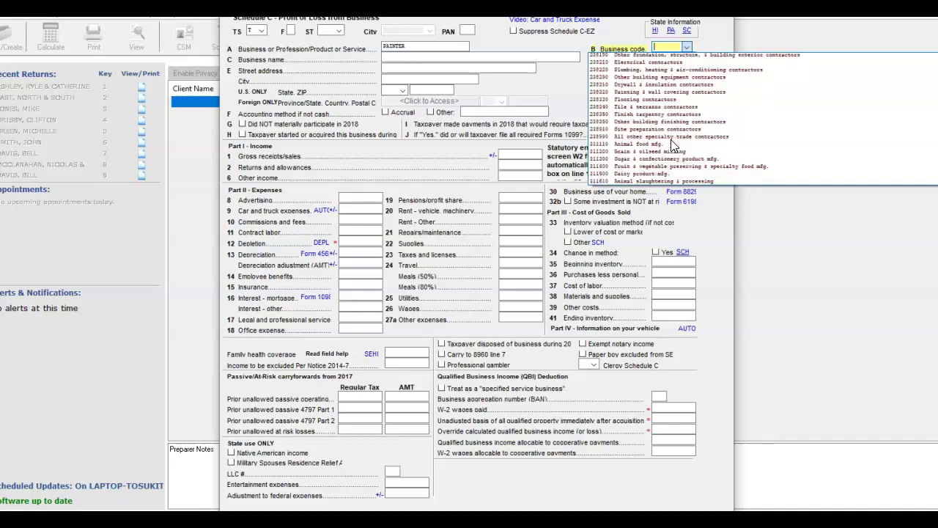
{"action": "scroll", "coordinate": [670, 139], "scroll_direction": "down", "scroll_amount": 1}
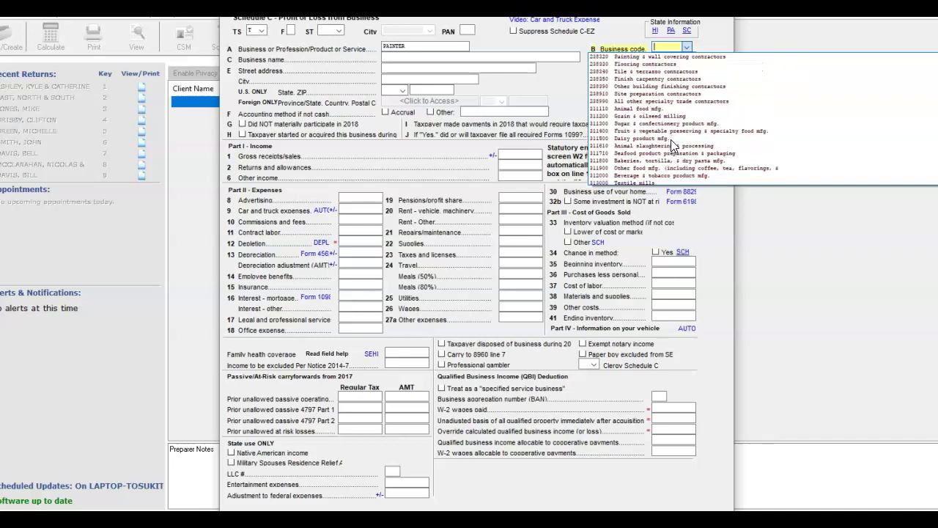
{"action": "scroll", "coordinate": [671, 139], "scroll_direction": "up", "scroll_amount": 10}
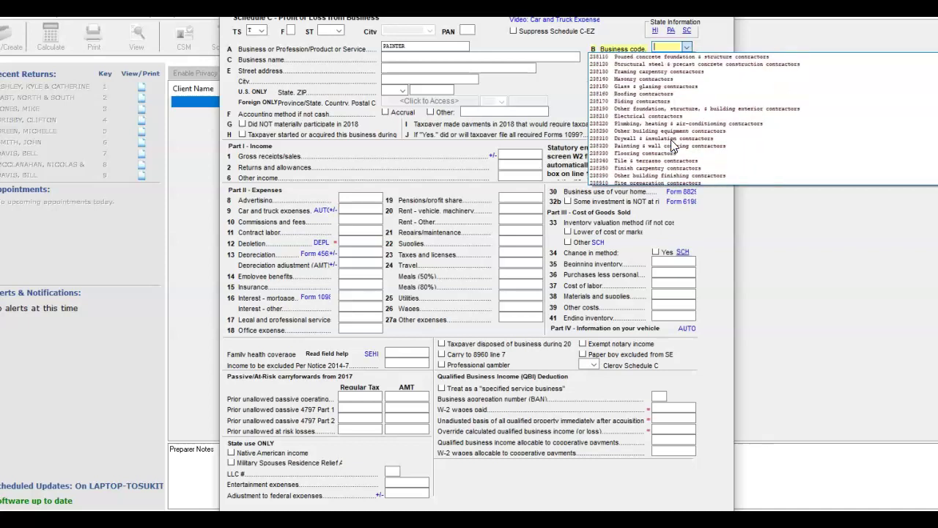
{"action": "scroll", "coordinate": [671, 139], "scroll_direction": "down", "scroll_amount": 3}
{"action": "scroll", "coordinate": [670, 144], "scroll_direction": "down", "scroll_amount": 1}
{"action": "scroll", "coordinate": [672, 145], "scroll_direction": "down", "scroll_amount": 1}
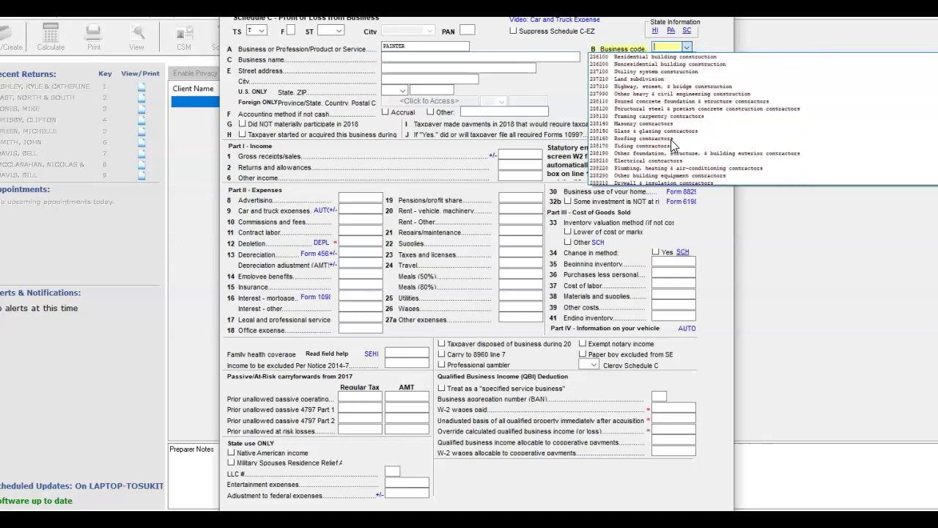
{"action": "scroll", "coordinate": [673, 144], "scroll_direction": "down", "scroll_amount": 1}
{"action": "scroll", "coordinate": [671, 139], "scroll_direction": "down", "scroll_amount": 1}
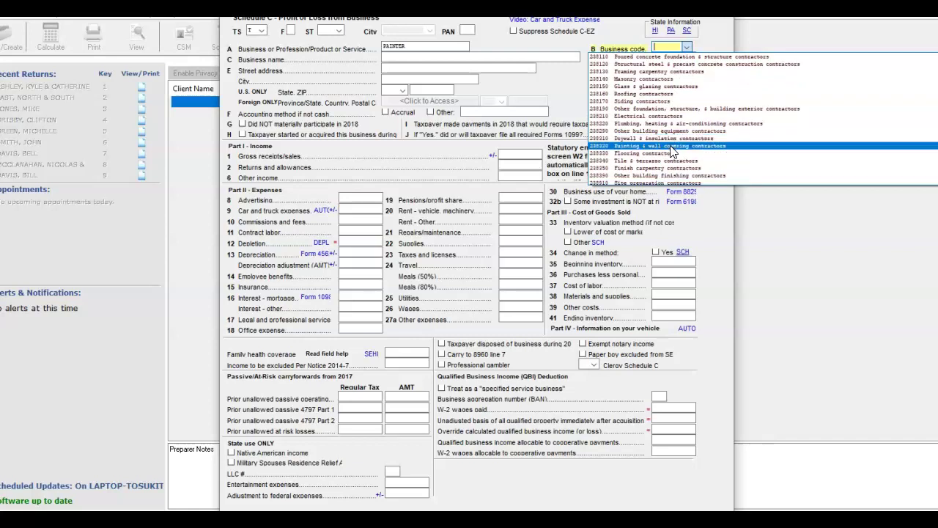
- Set business code 238320 Painting & wall covering contractors and enter the painting business's name
{"action": "left_click", "coordinate": [671, 147]}
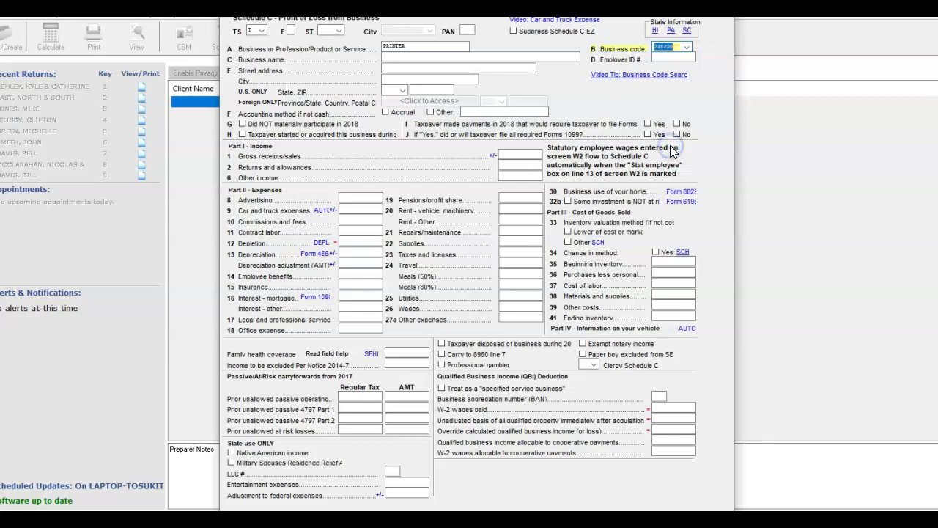
{"action": "left_click", "coordinate": [679, 59]}
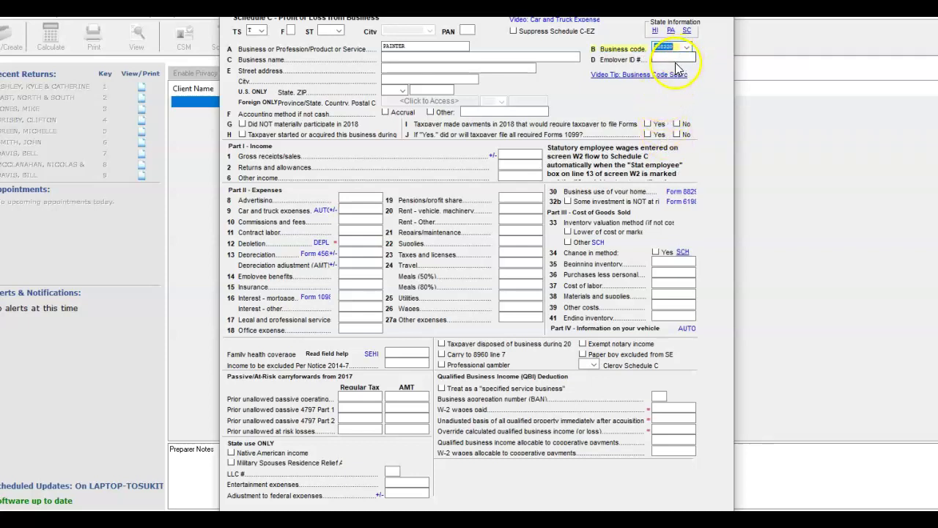
{"action": "left_click", "coordinate": [400, 55]}
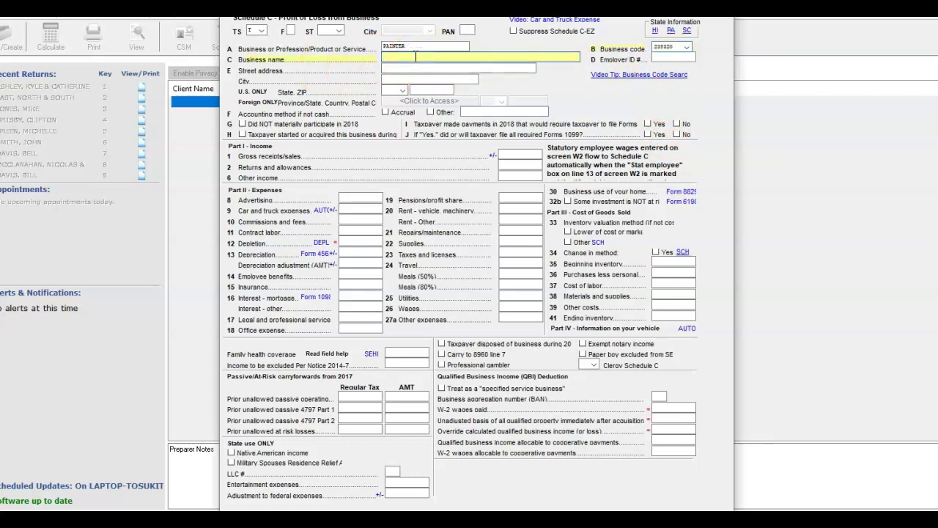
{"action": "type", "text": "DALE #AINTING SERVICE"}
{"action": "key", "text": "Tab"}
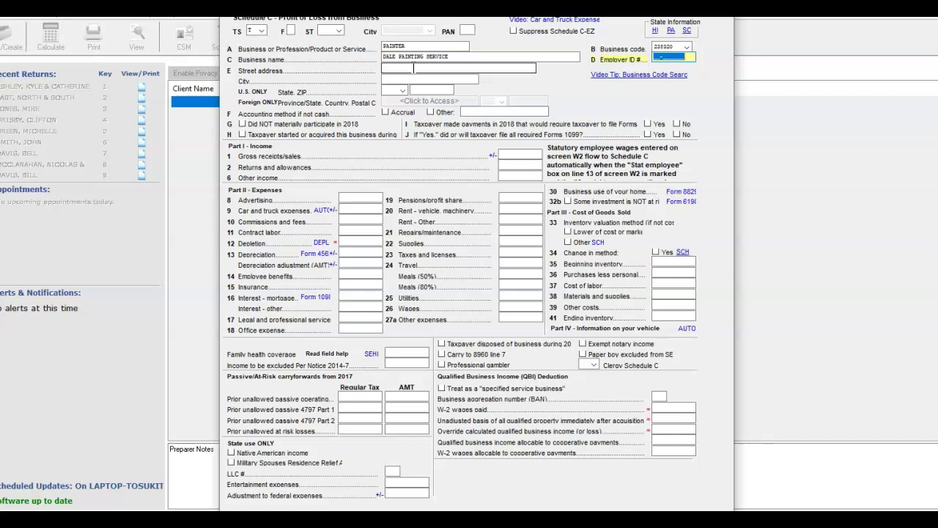
- Enter the business street address and ZIP code, letting city and state fill in
{"action": "left_click", "coordinate": [413, 67]}
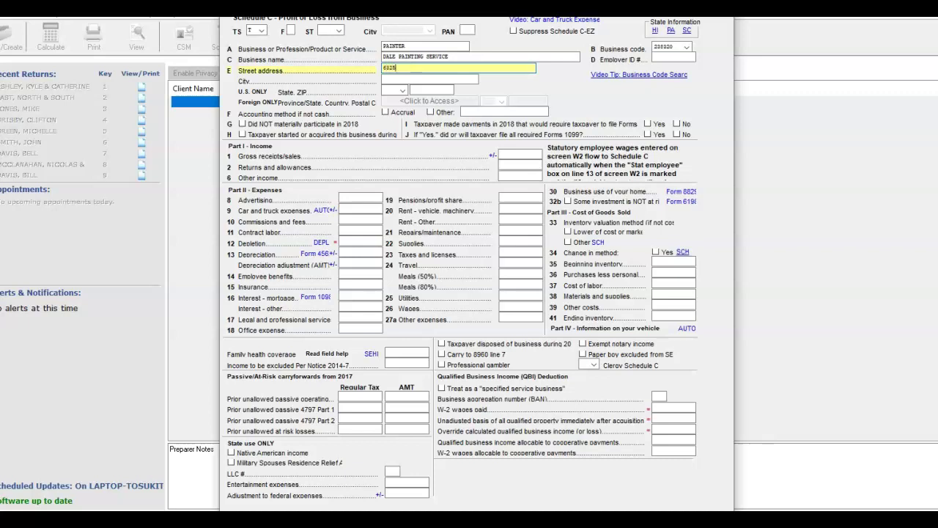
{"action": "key", "text": "Tab"}
{"action": "type", "text": "60620"}
{"action": "key", "text": "Tab"}
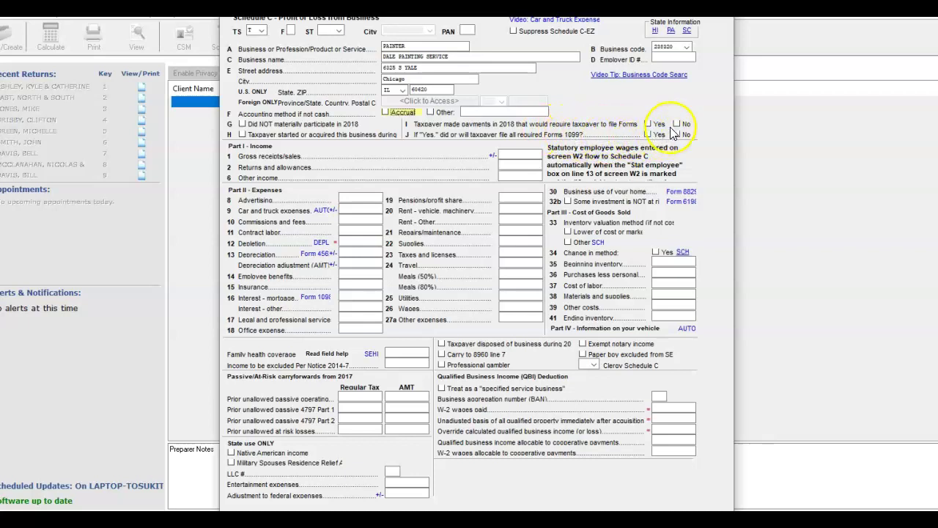
- Mark line I's Forms 1099 payments question as No
{"action": "left_click", "coordinate": [675, 124]}
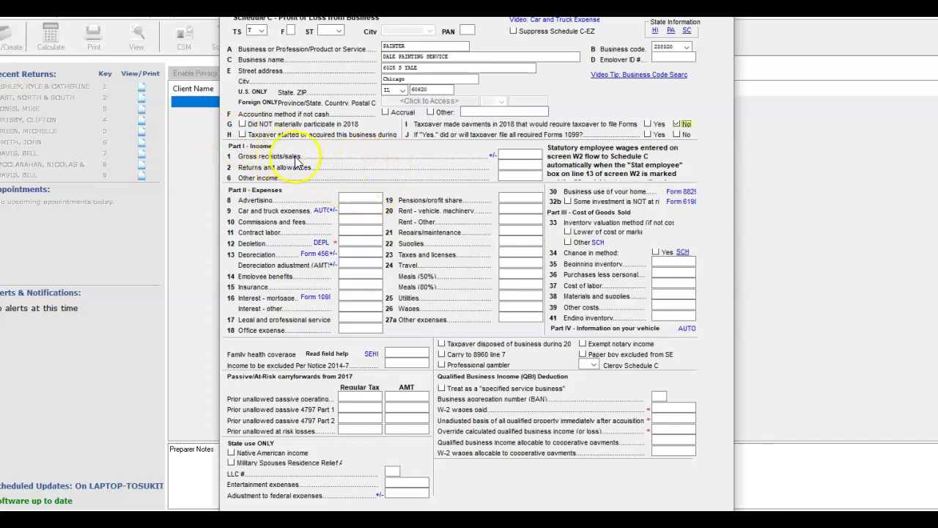
- Enter the gross receipts, advertising expense 1097 and other rent 15800
{"action": "left_click", "coordinate": [520, 157]}
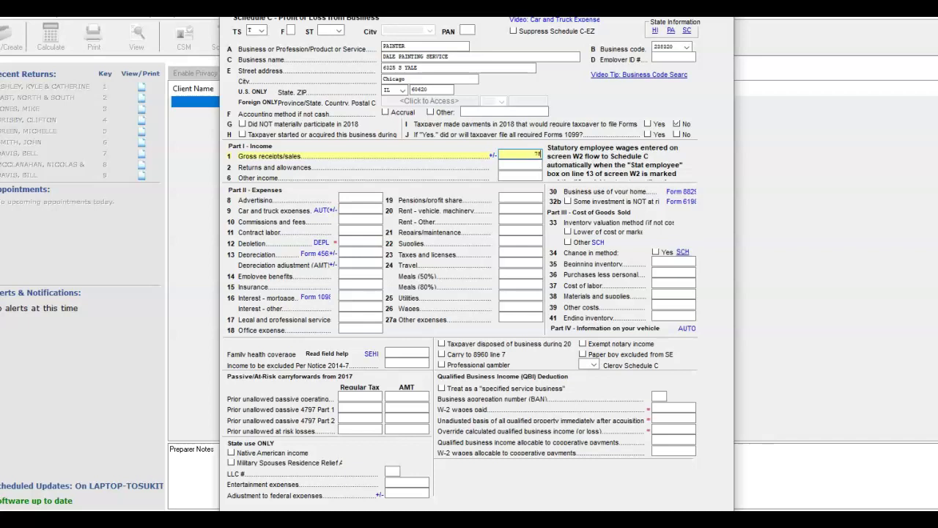
{"action": "type", "text": "7855"}
{"action": "left_click", "coordinate": [352, 194]}
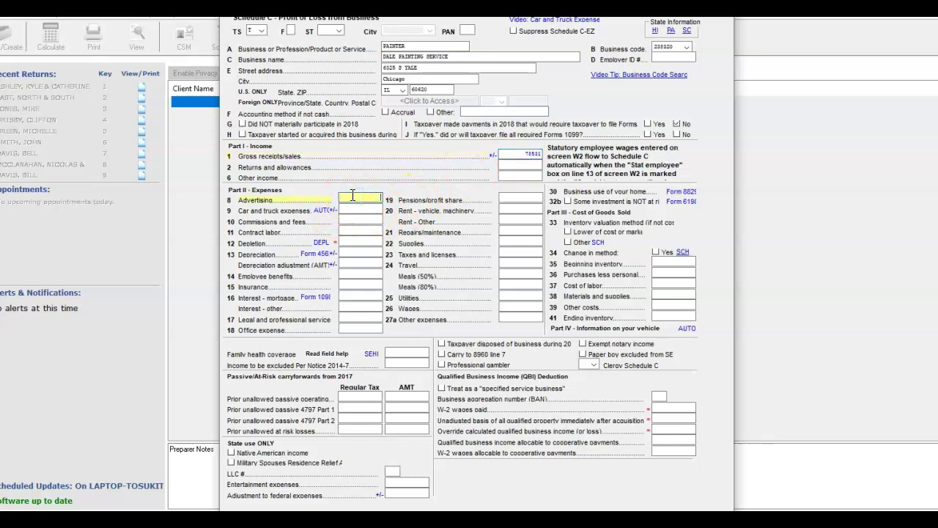
{"action": "type", "text": "1097"}
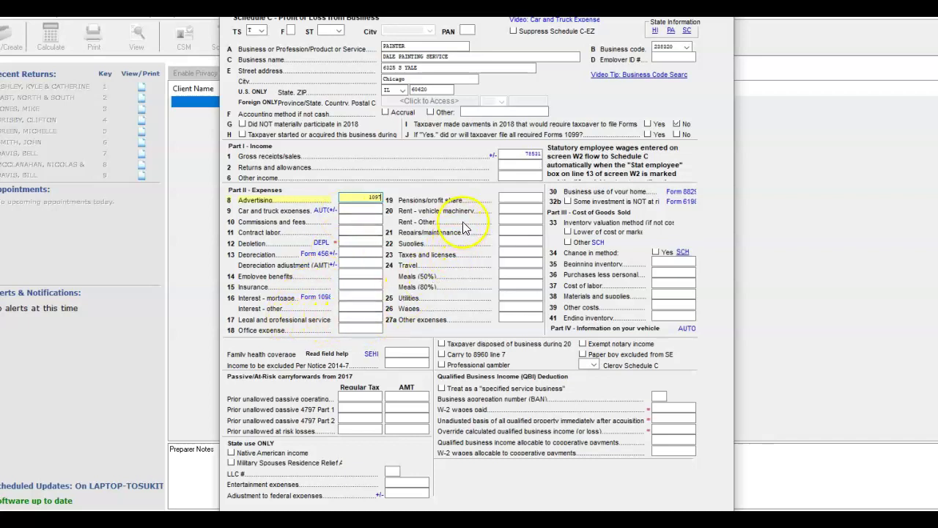
{"action": "left_click", "coordinate": [513, 221]}
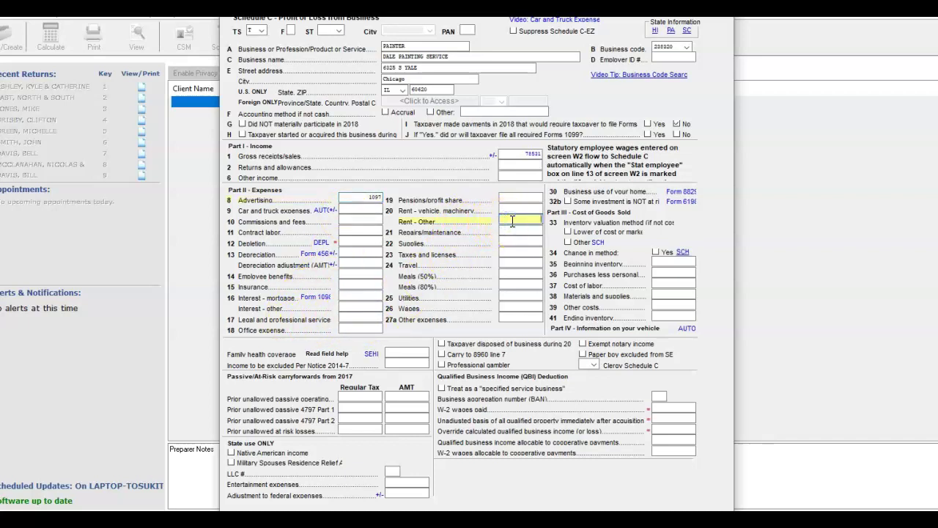
{"action": "type", "text": "15800"}
- Enter office expense 2077 and utilities 2677, fill repairs and taxes, then save Schedule C
{"action": "left_click", "coordinate": [352, 329]}
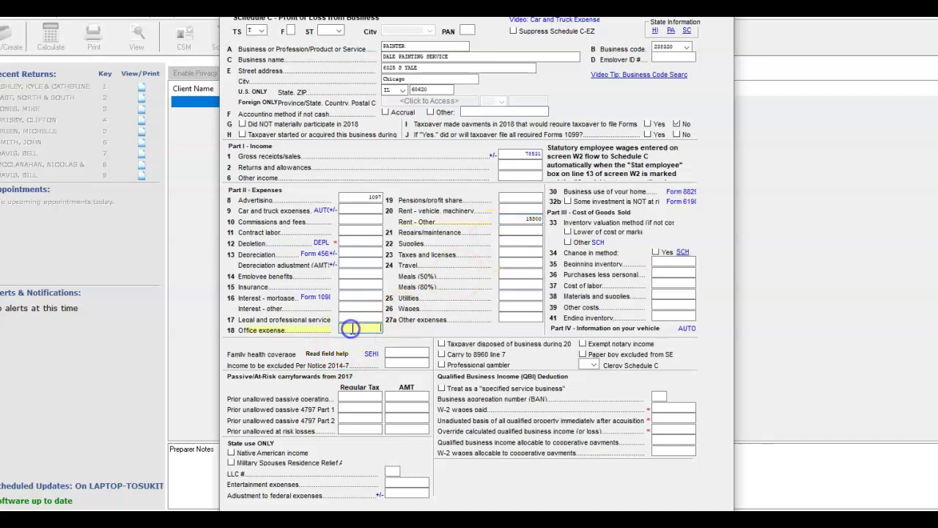
{"action": "type", "text": "2077"}
{"action": "left_click", "coordinate": [508, 297]}
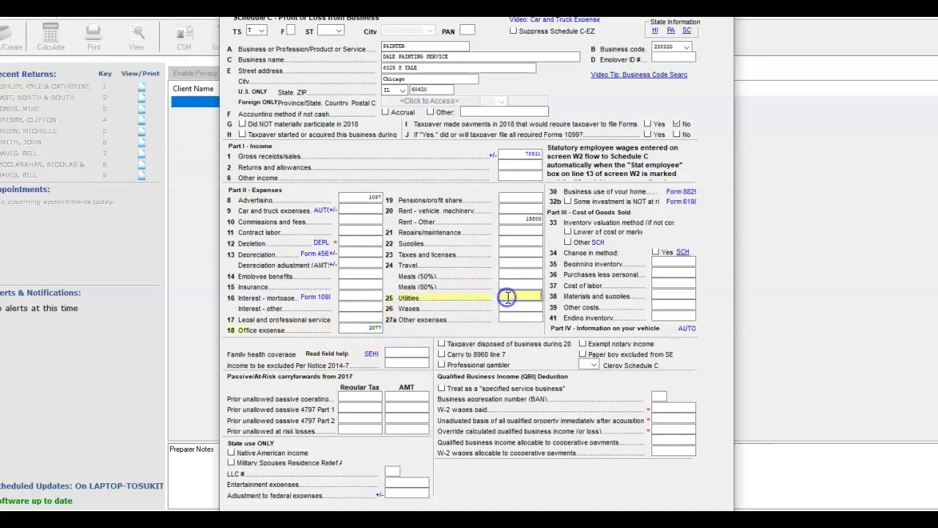
{"action": "type", "text": "2677"}
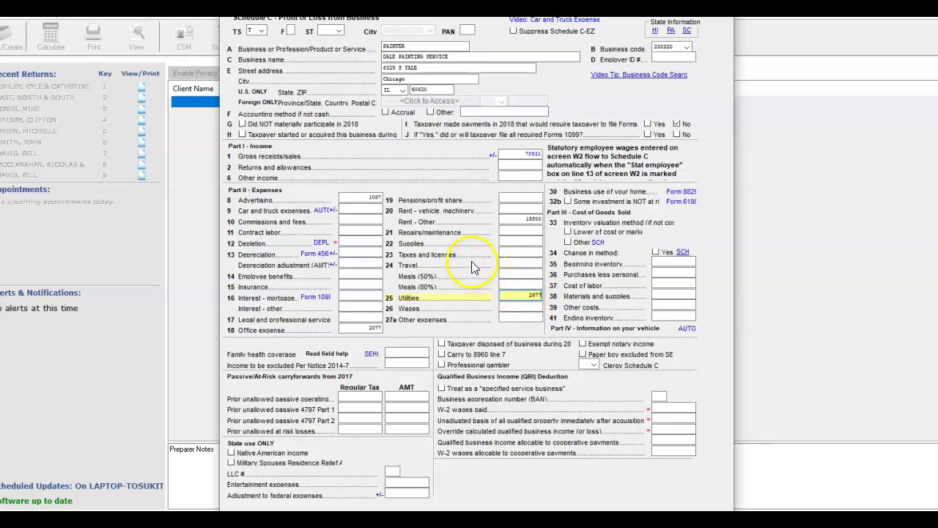
{"action": "left_click", "coordinate": [505, 231]}
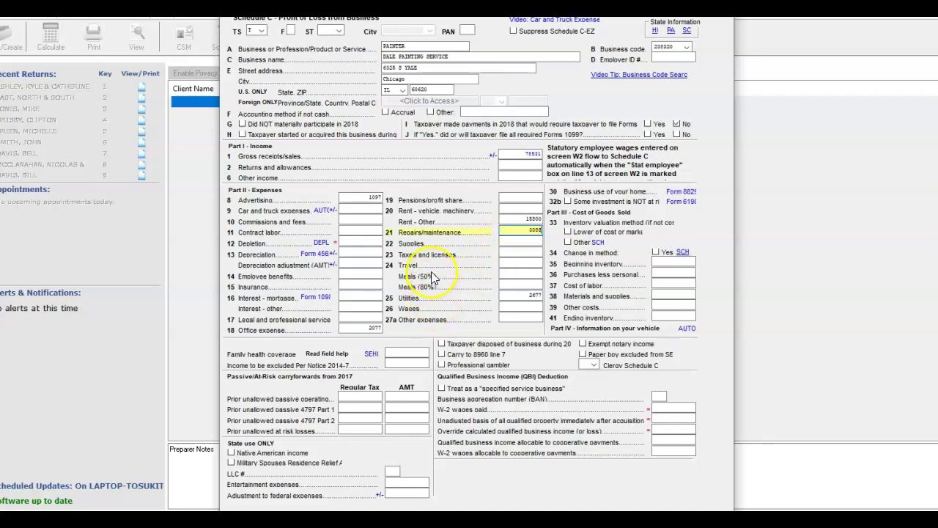
{"action": "left_click", "coordinate": [515, 253]}
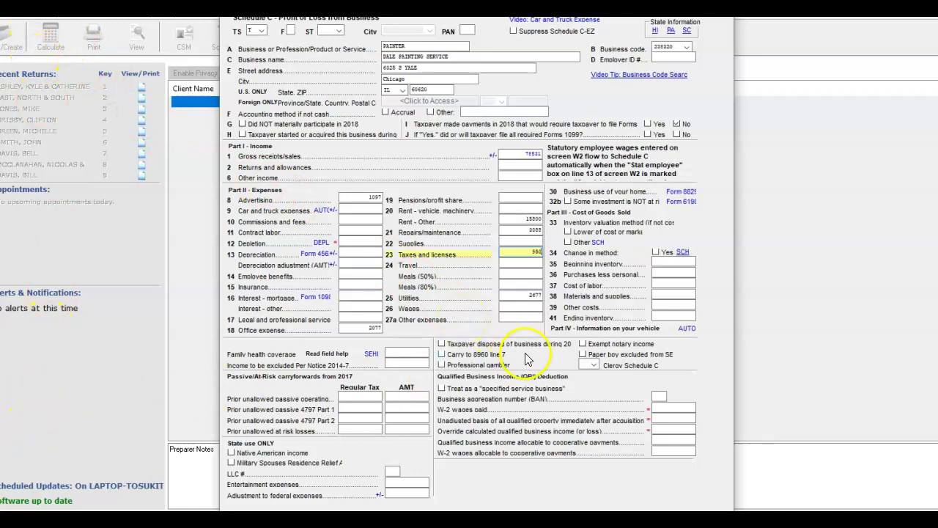
{"action": "key", "text": "Escape"}
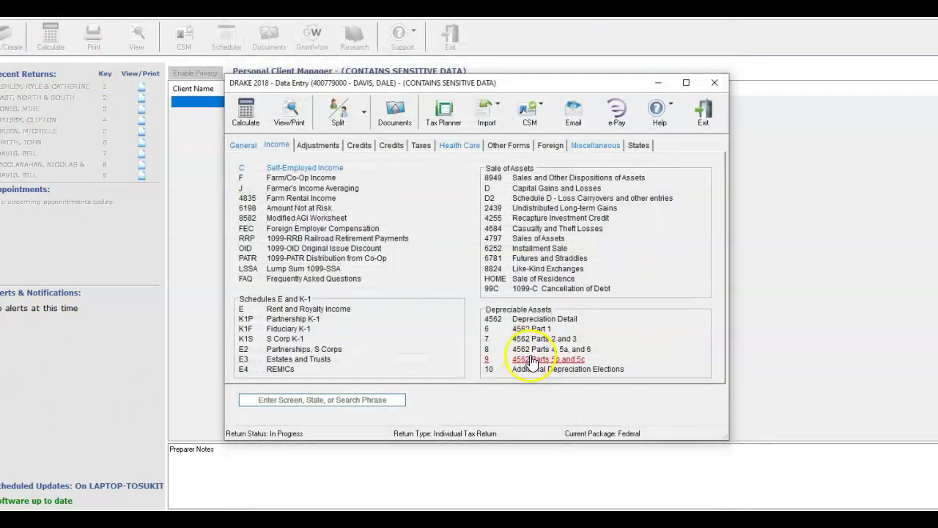
- Calculate the return from the General screens and accept the results: 11,188 due, e-file eligible
{"action": "left_click", "coordinate": [243, 146]}
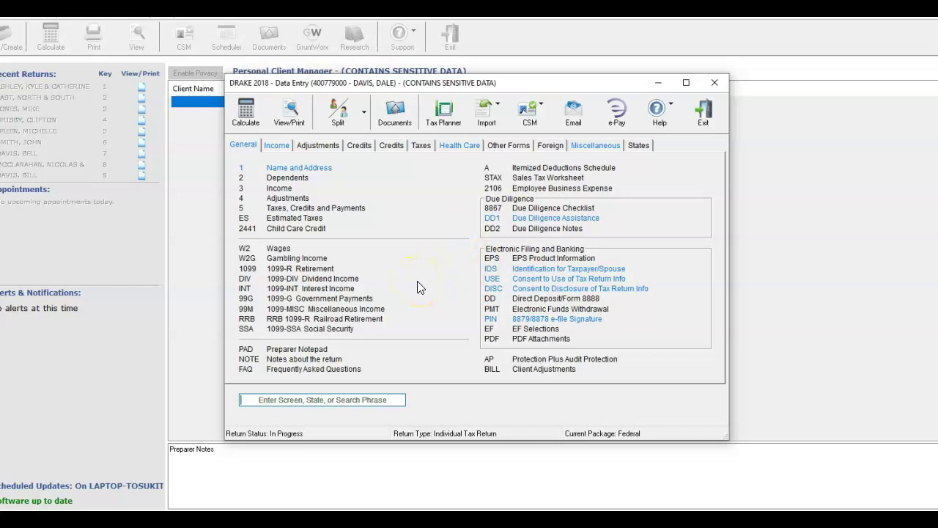
{"action": "left_click", "coordinate": [246, 113]}
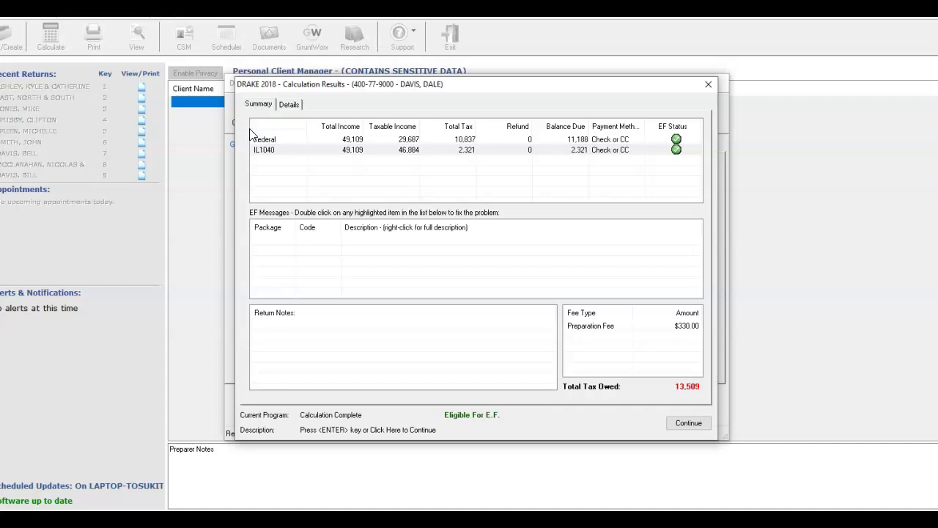
{"action": "key", "text": "Return"}
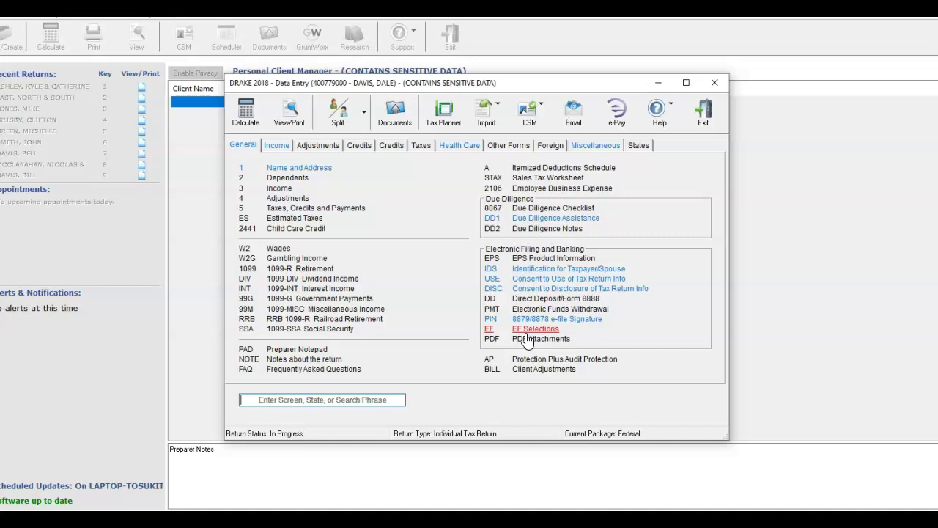
- Set the EF Selections status to X - Ready for EF and close the screen
{"action": "left_click", "coordinate": [525, 329]}
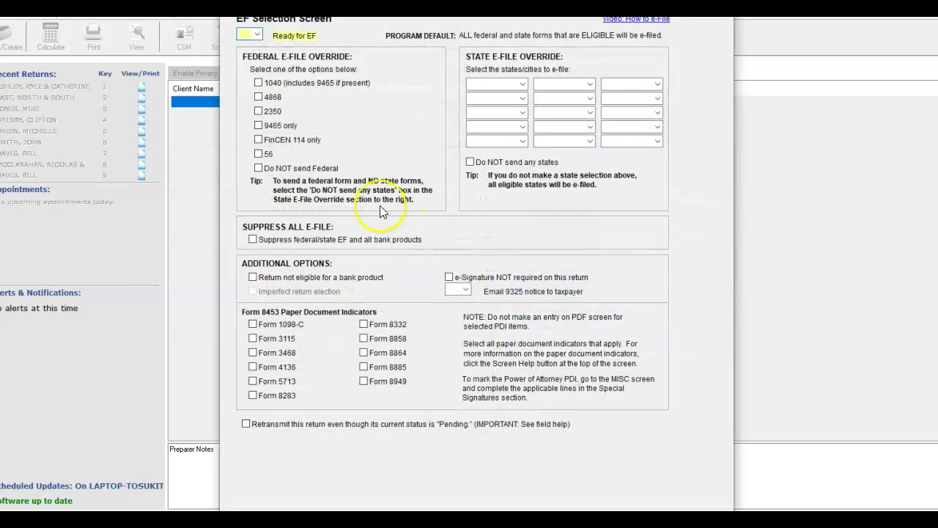
{"action": "left_click", "coordinate": [257, 34]}
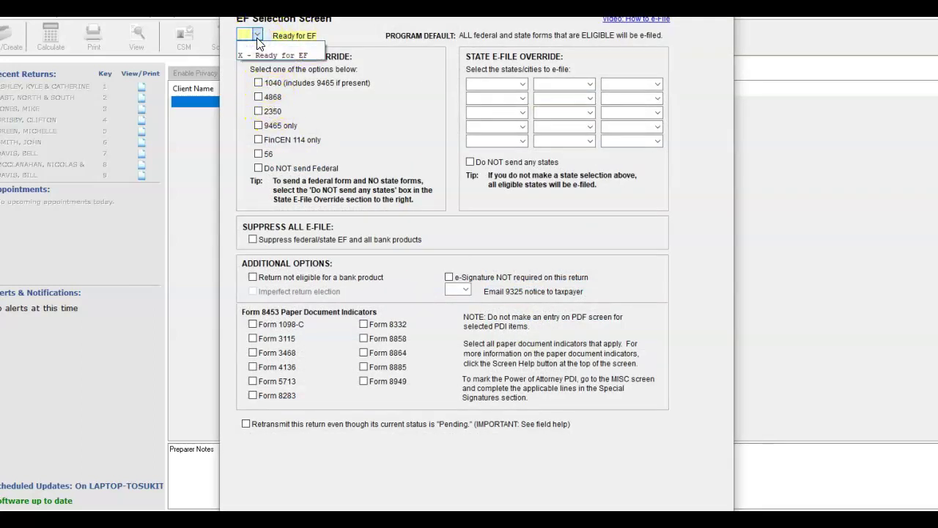
{"action": "left_click", "coordinate": [264, 55]}
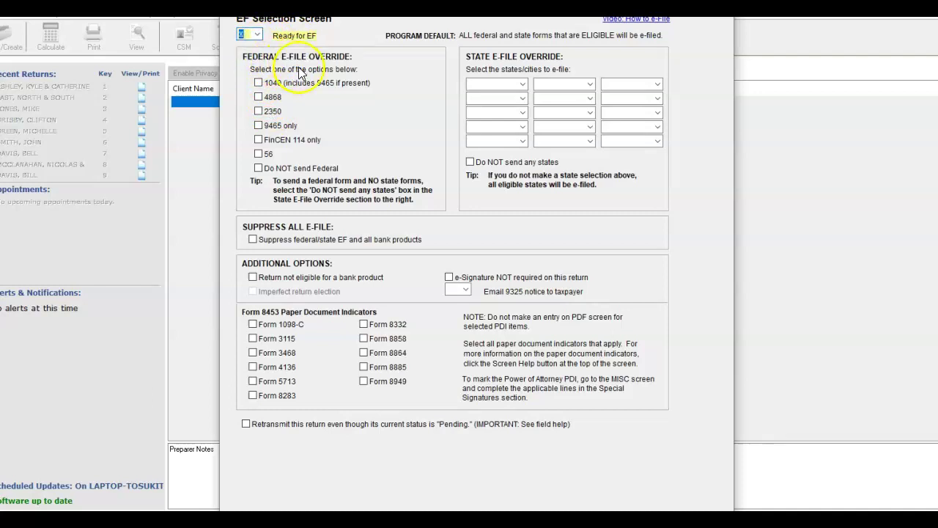
{"action": "key", "text": "Escape"}
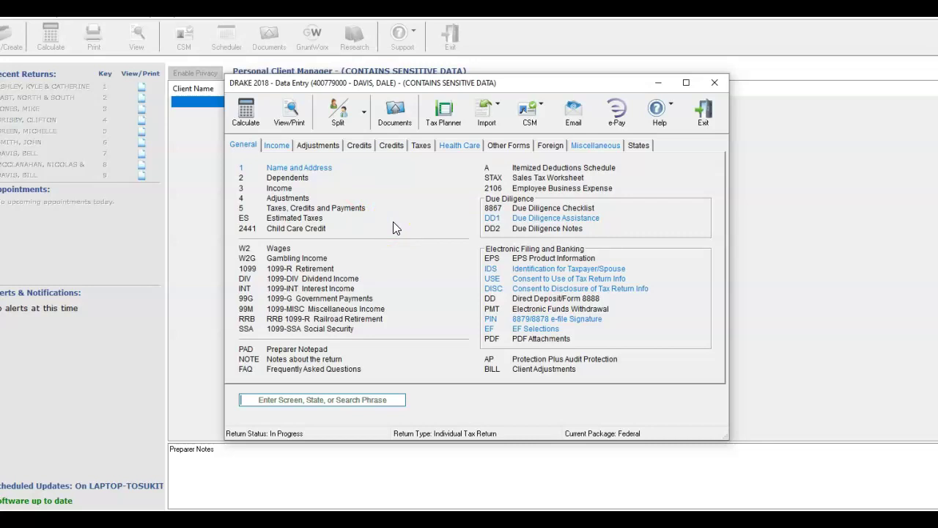
- Open View/Print, read the Notes Page about estimated payment vouchers, then display Form 1040
{"action": "left_click", "coordinate": [232, 503]}
{"action": "left_click", "coordinate": [233, 476]}
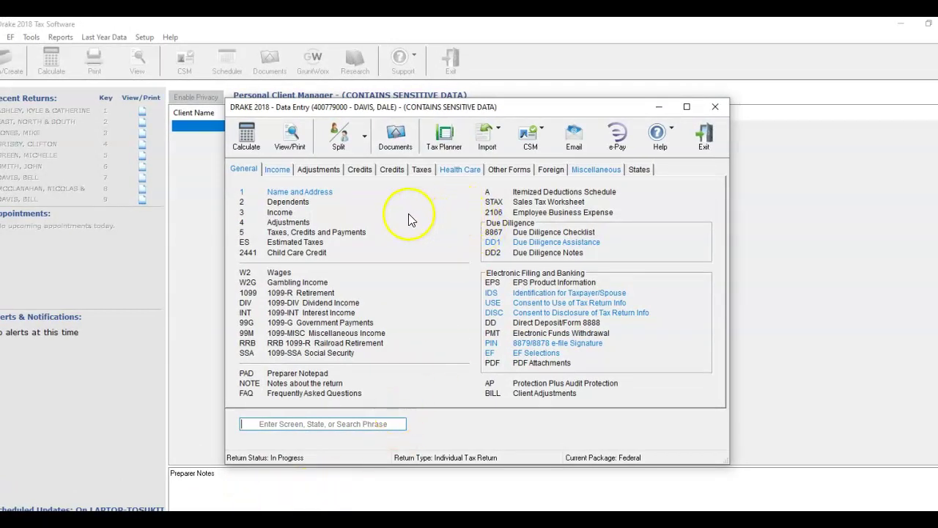
{"action": "left_click", "coordinate": [247, 135]}
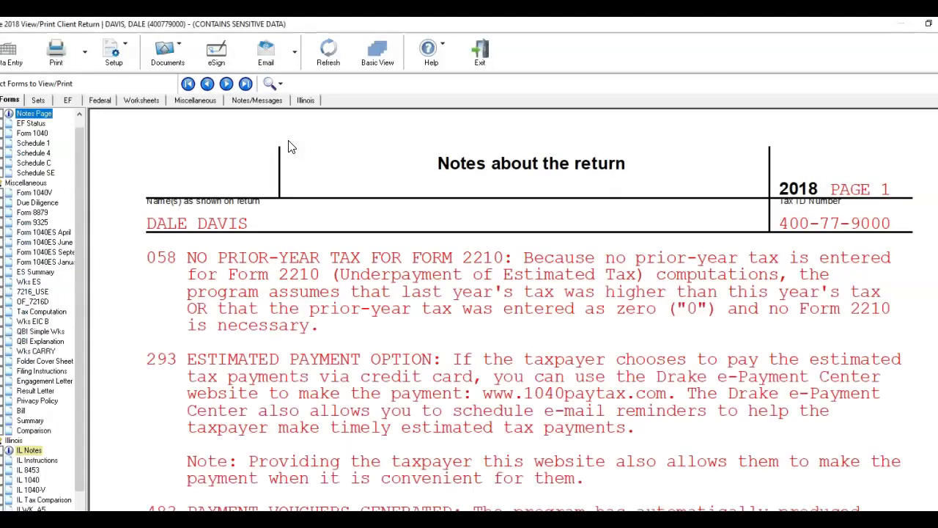
{"action": "scroll", "coordinate": [583, 302], "scroll_direction": "down", "scroll_amount": 2}
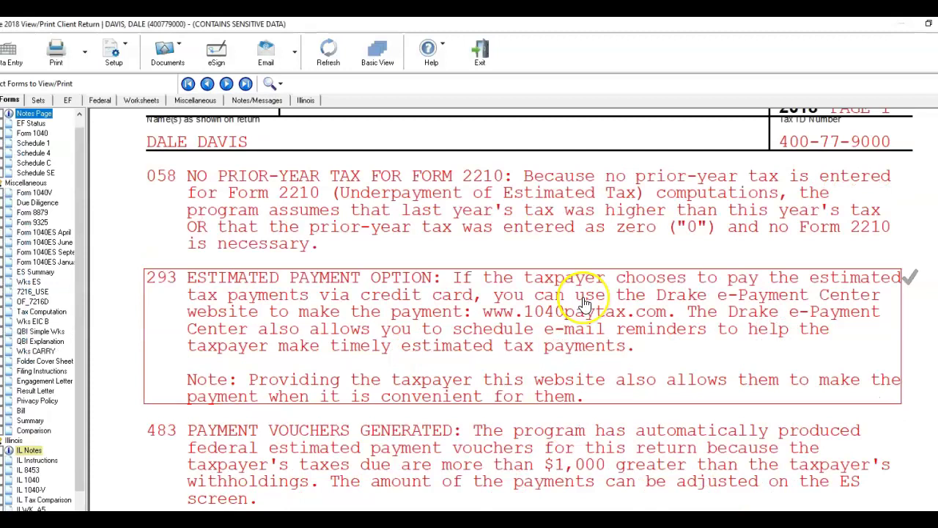
{"action": "scroll", "coordinate": [583, 303], "scroll_direction": "down", "scroll_amount": 2}
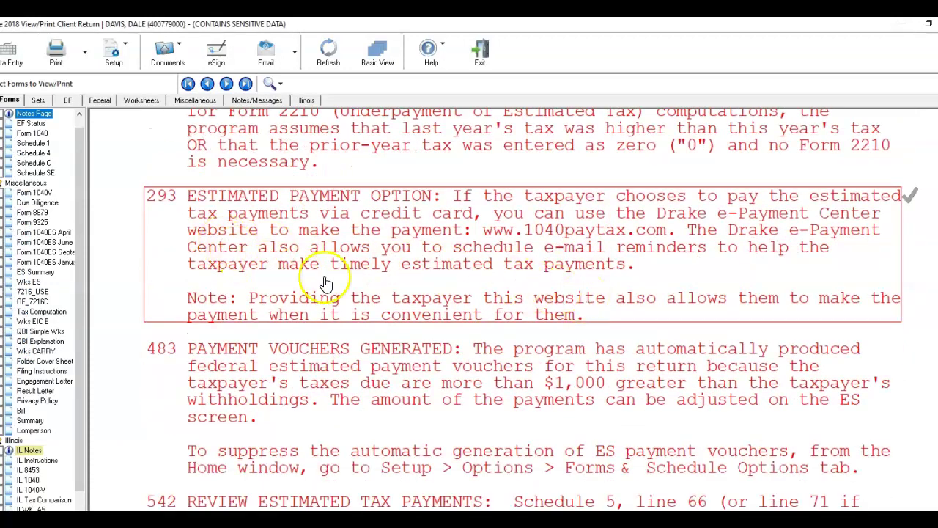
{"action": "scroll", "coordinate": [351, 282], "scroll_direction": "down", "scroll_amount": 3}
{"action": "scroll", "coordinate": [350, 282], "scroll_direction": "down", "scroll_amount": 3}
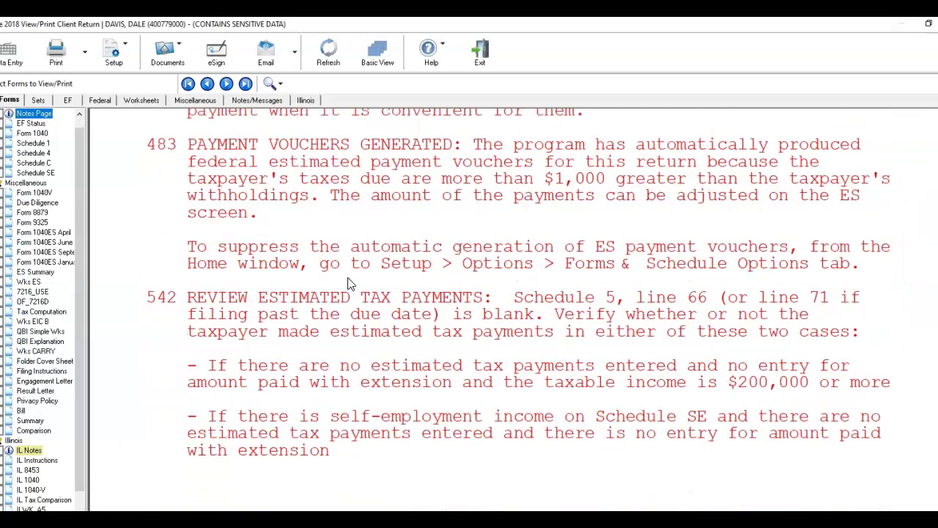
{"action": "scroll", "coordinate": [350, 284], "scroll_direction": "up", "scroll_amount": 3}
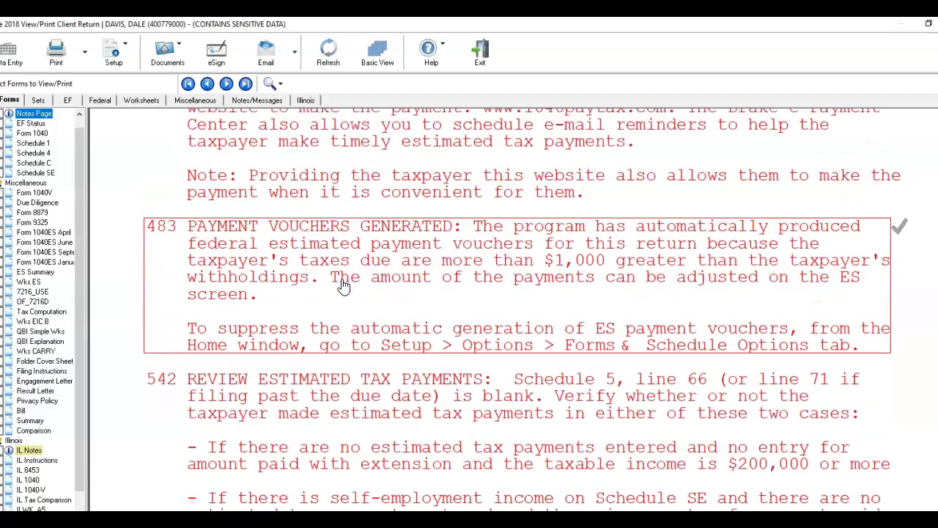
{"action": "scroll", "coordinate": [343, 286], "scroll_direction": "up", "scroll_amount": 2}
{"action": "scroll", "coordinate": [343, 285], "scroll_direction": "up", "scroll_amount": 3}
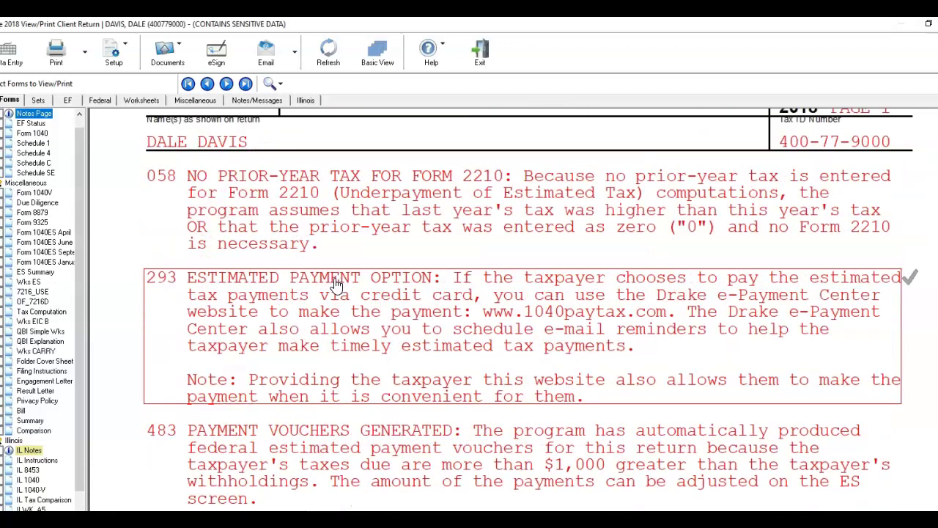
{"action": "scroll", "coordinate": [336, 284], "scroll_direction": "up", "scroll_amount": 2}
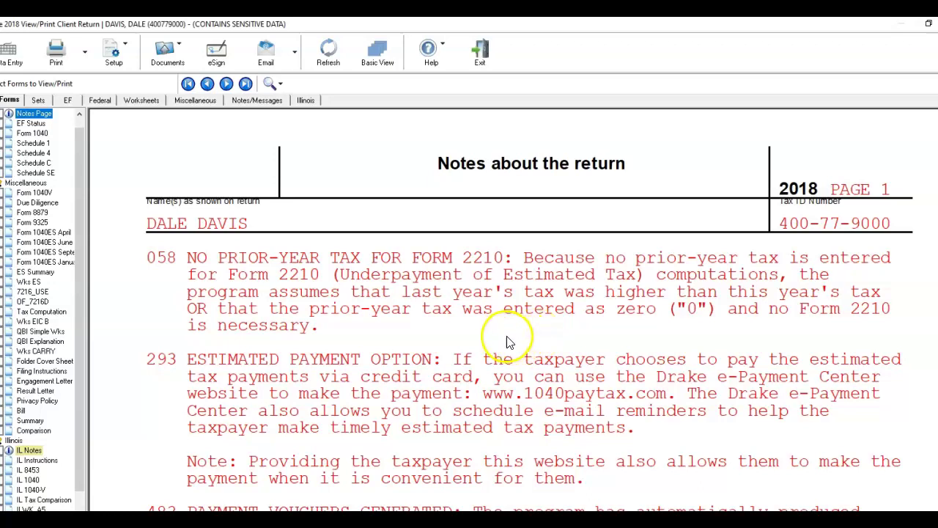
{"action": "left_click", "coordinate": [34, 133]}
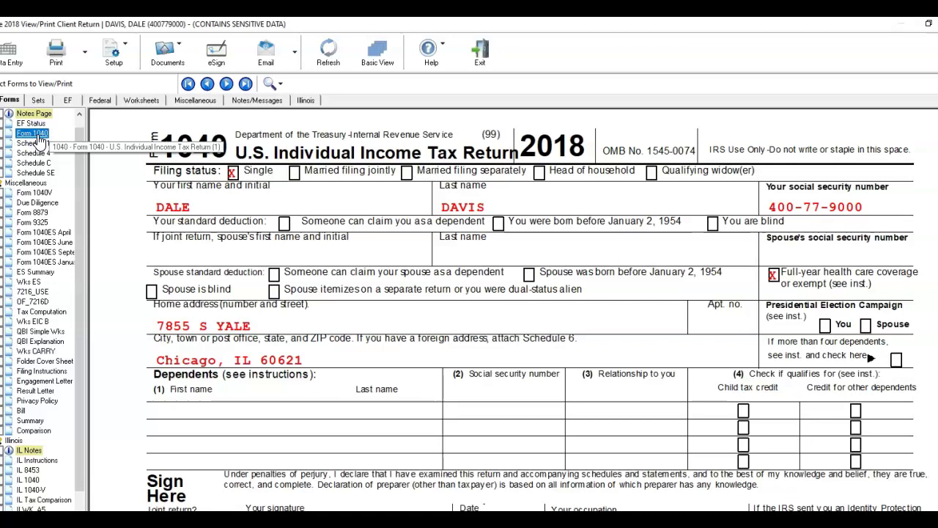
- View Schedules 1, 4, C and SE, then scroll Schedule C down to line 31's 52,842 net profit
{"action": "left_click", "coordinate": [35, 144]}
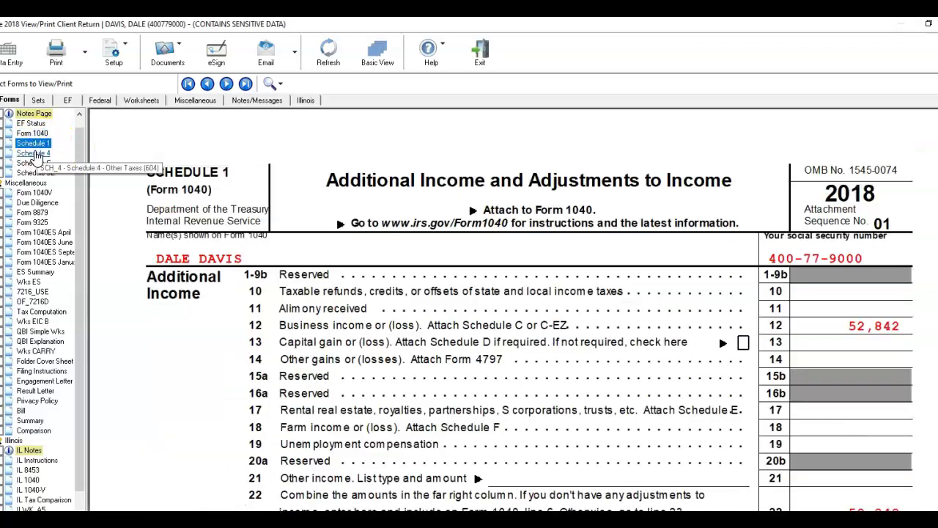
{"action": "left_click", "coordinate": [34, 154]}
{"action": "left_click", "coordinate": [42, 164]}
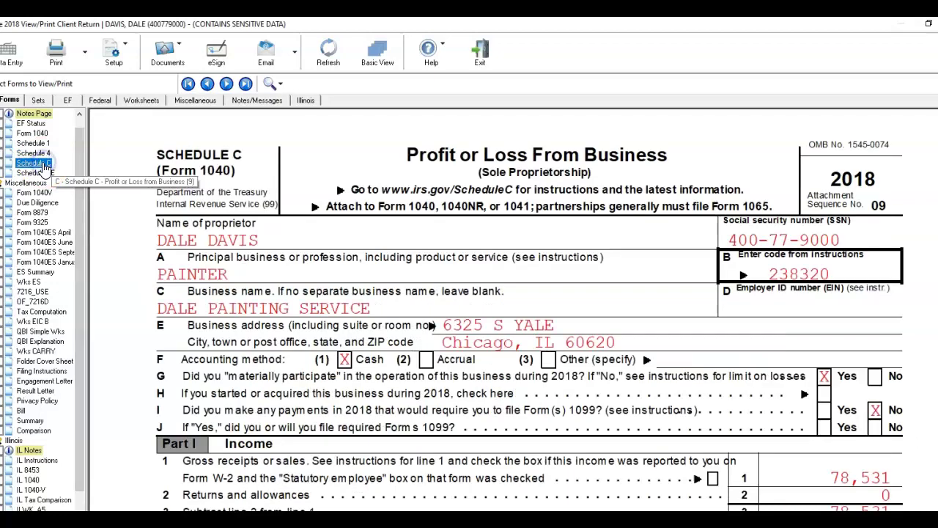
{"action": "left_click", "coordinate": [37, 173]}
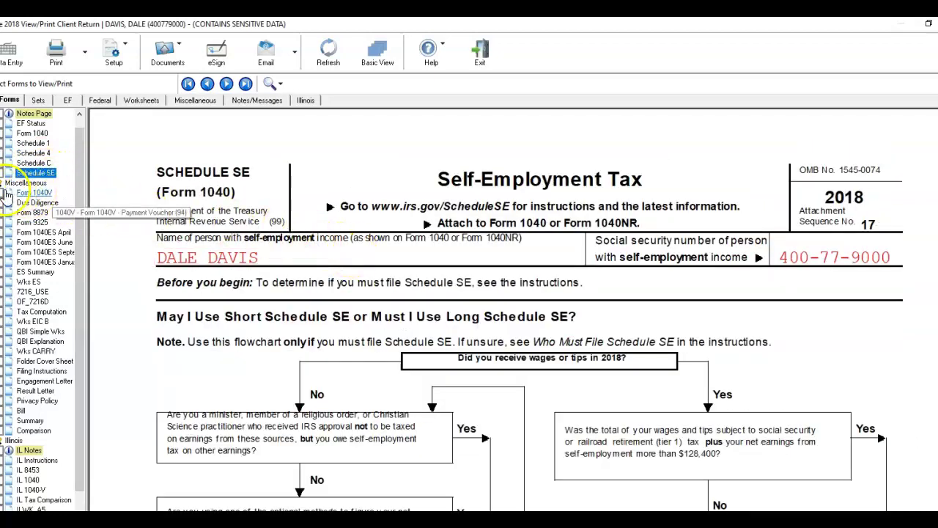
{"action": "left_click", "coordinate": [33, 163]}
{"action": "scroll", "coordinate": [533, 302], "scroll_direction": "down", "scroll_amount": 3}
{"action": "scroll", "coordinate": [533, 302], "scroll_direction": "down", "scroll_amount": 8}
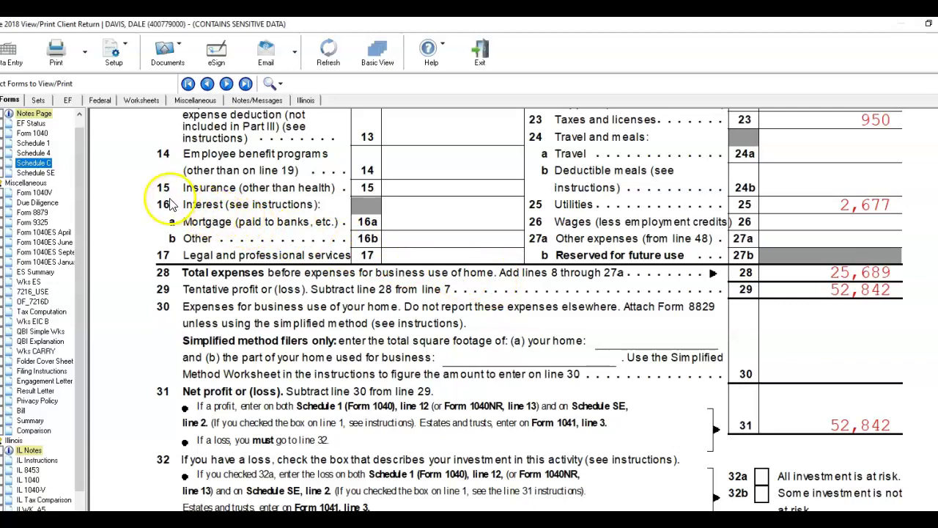
- Review Form 1040 page 2: line 11a tax of 3,371, line 15 total tax and the line 23 penalty
{"action": "left_click", "coordinate": [33, 134]}
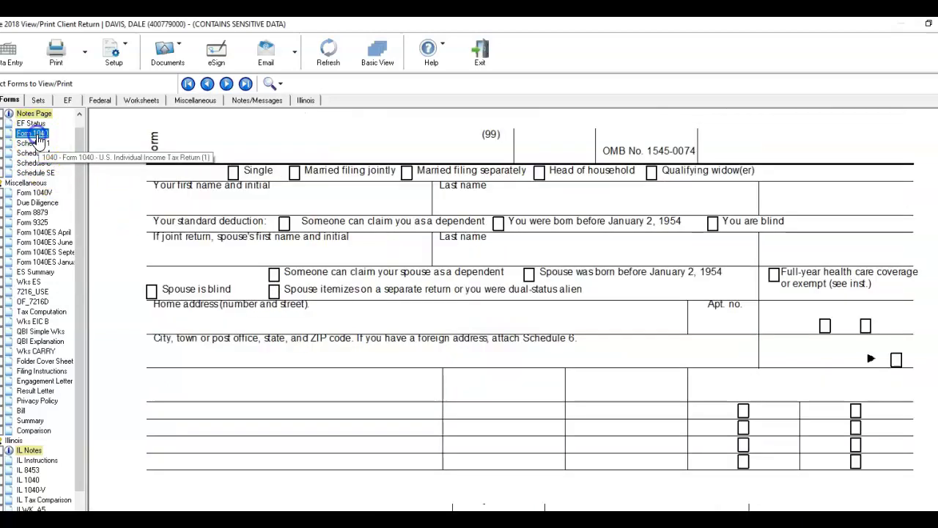
{"action": "scroll", "coordinate": [400, 262], "scroll_direction": "down", "scroll_amount": 20}
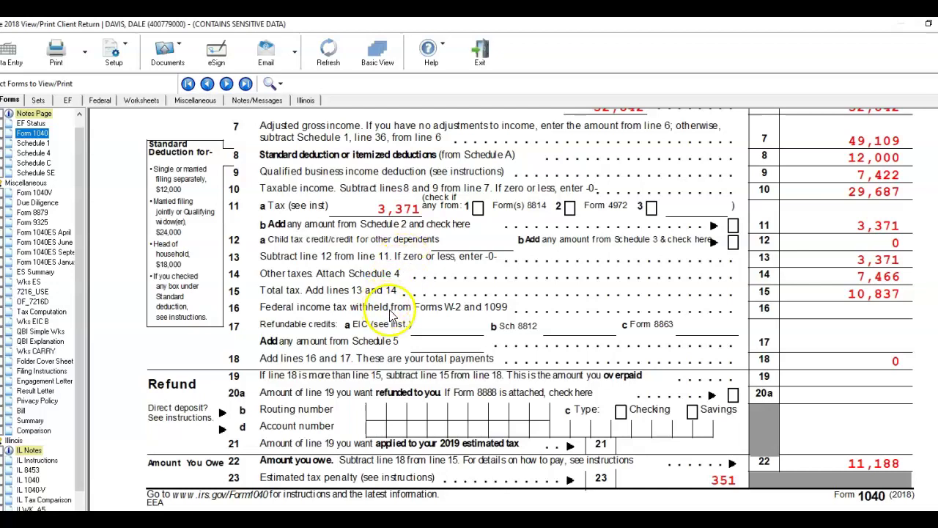
{"action": "scroll", "coordinate": [503, 316], "scroll_direction": "up", "scroll_amount": 2}
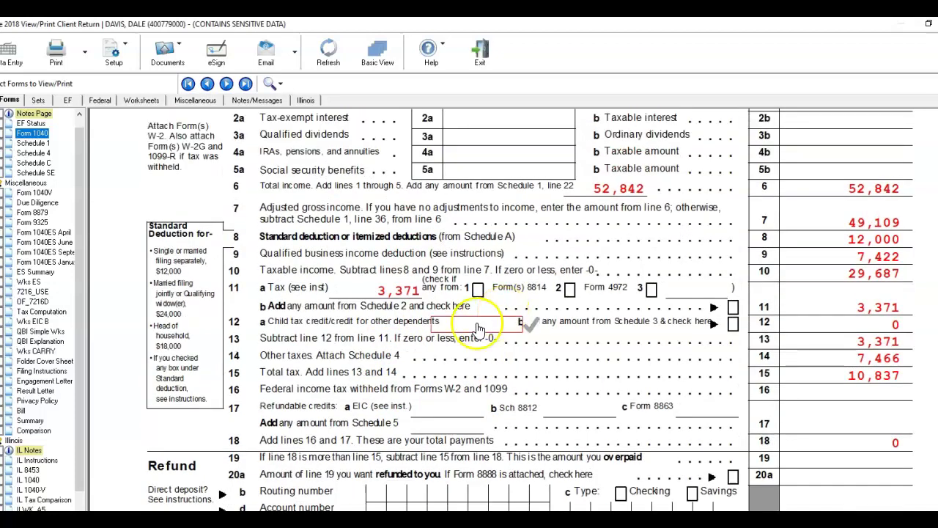
{"action": "left_click", "coordinate": [417, 298]}
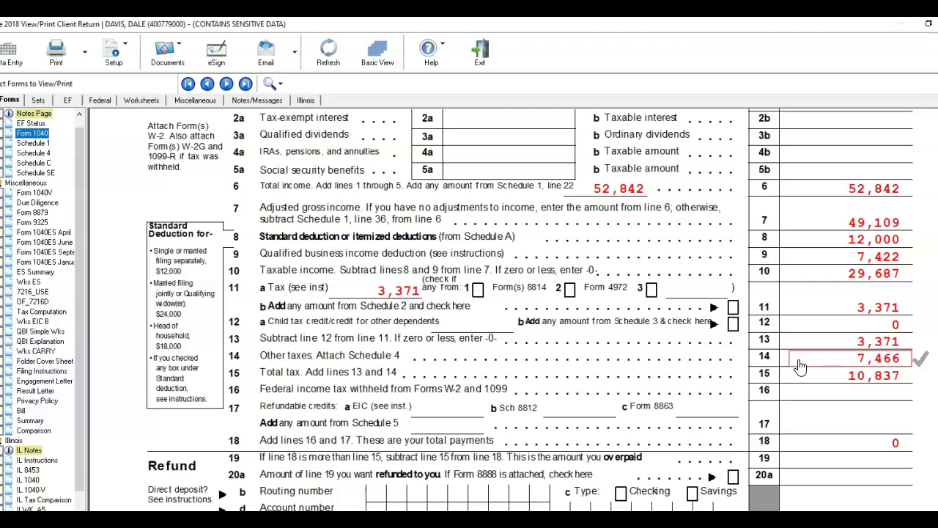
{"action": "left_click", "coordinate": [849, 384]}
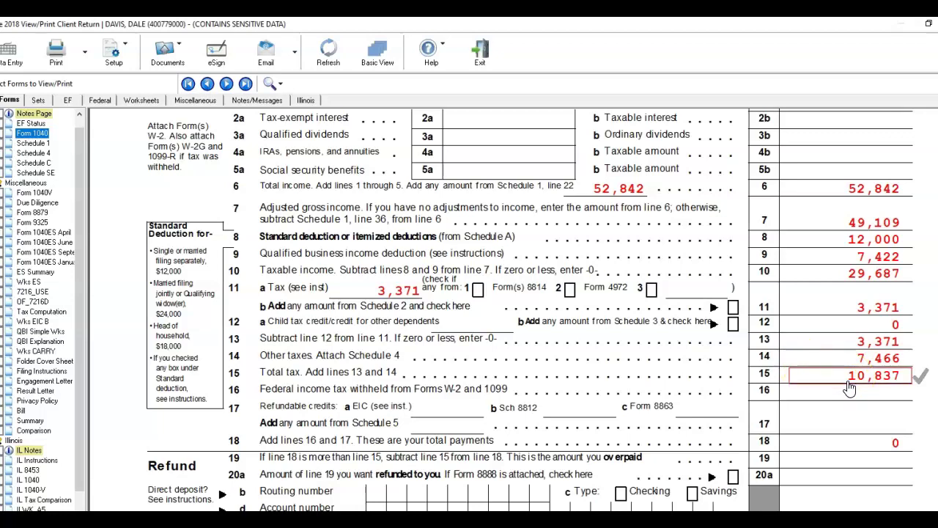
{"action": "scroll", "coordinate": [850, 388], "scroll_direction": "down", "scroll_amount": 3}
{"action": "left_click", "coordinate": [730, 487]}
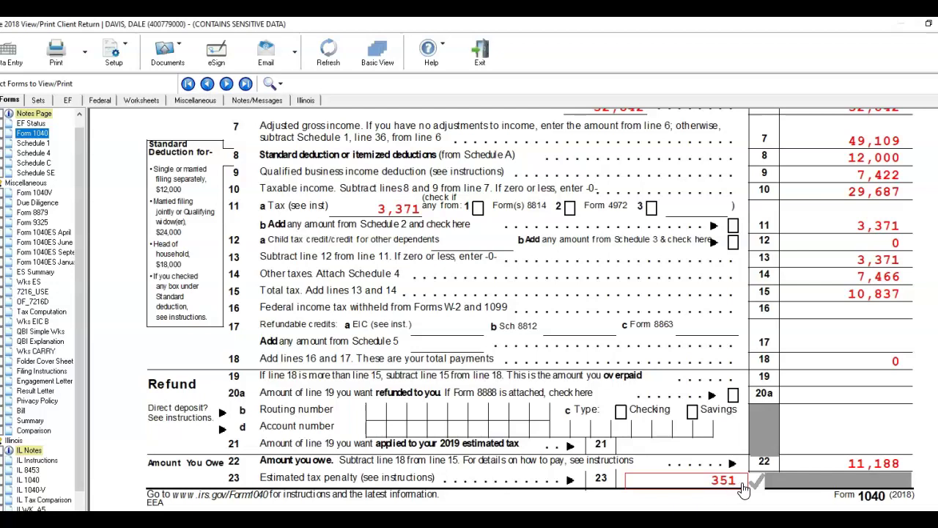
- Confirm line 14 other taxes 7,466, total tax 10,837 and the 351 penalty, then show the April 2019 voucher
{"action": "left_click", "coordinate": [876, 277]}
{"action": "left_click", "coordinate": [867, 301]}
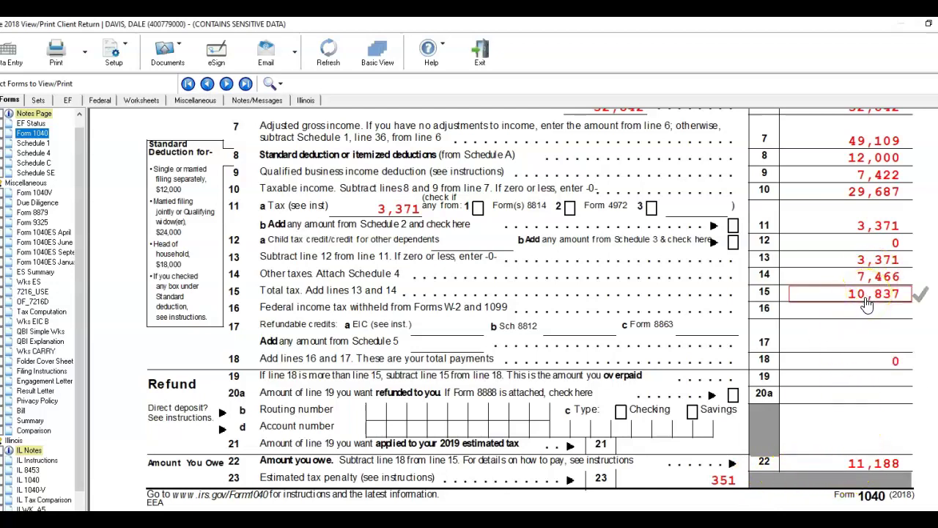
{"action": "left_click", "coordinate": [691, 485]}
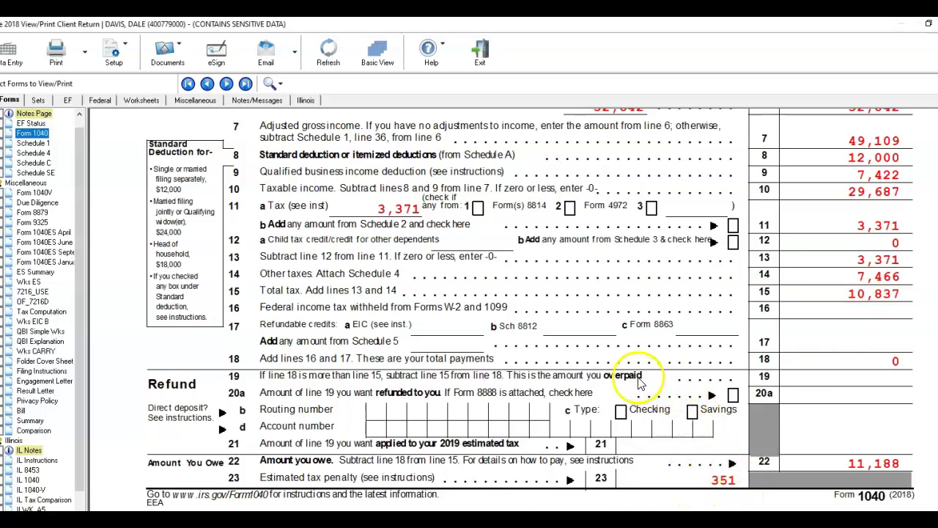
{"action": "left_click", "coordinate": [411, 209]}
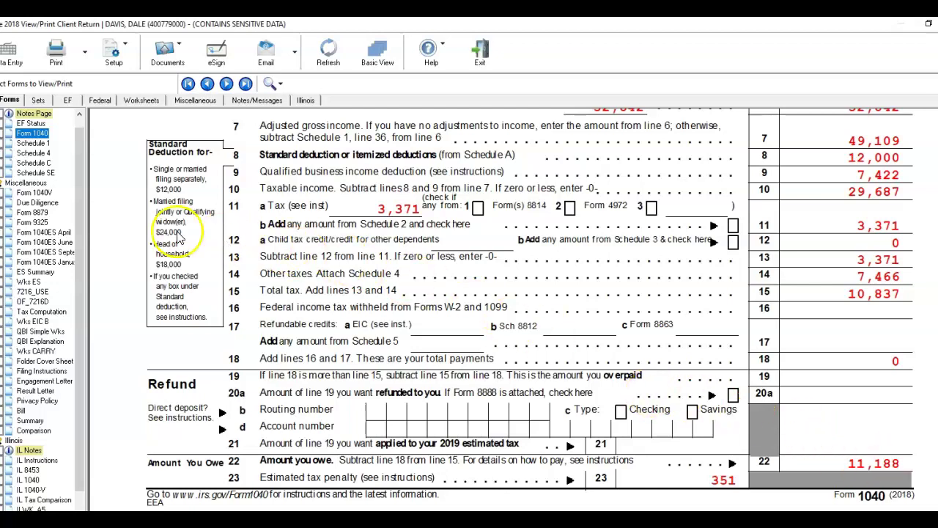
{"action": "left_click", "coordinate": [52, 232]}
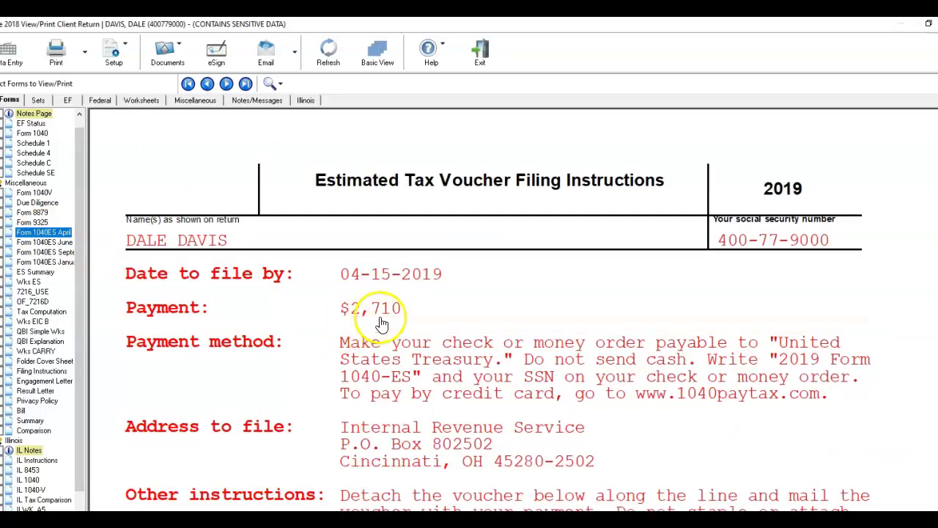
- Page through the June, September and January estimated tax vouchers
{"action": "scroll", "coordinate": [396, 317], "scroll_direction": "down", "scroll_amount": 3}
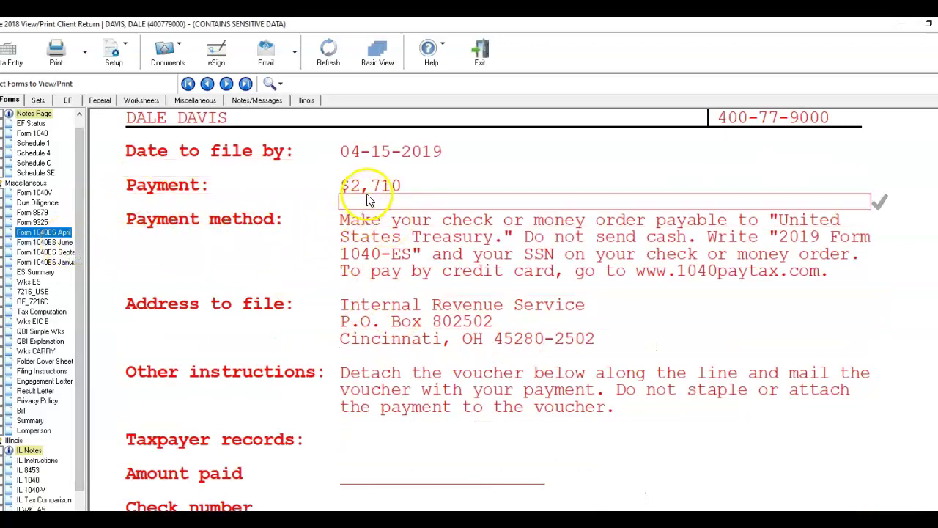
{"action": "left_click", "coordinate": [55, 242]}
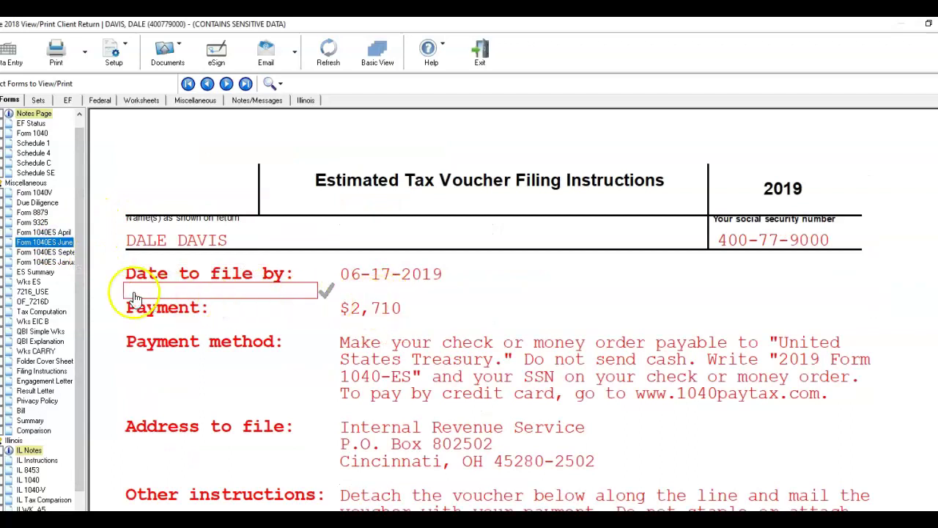
{"action": "left_click", "coordinate": [73, 252]}
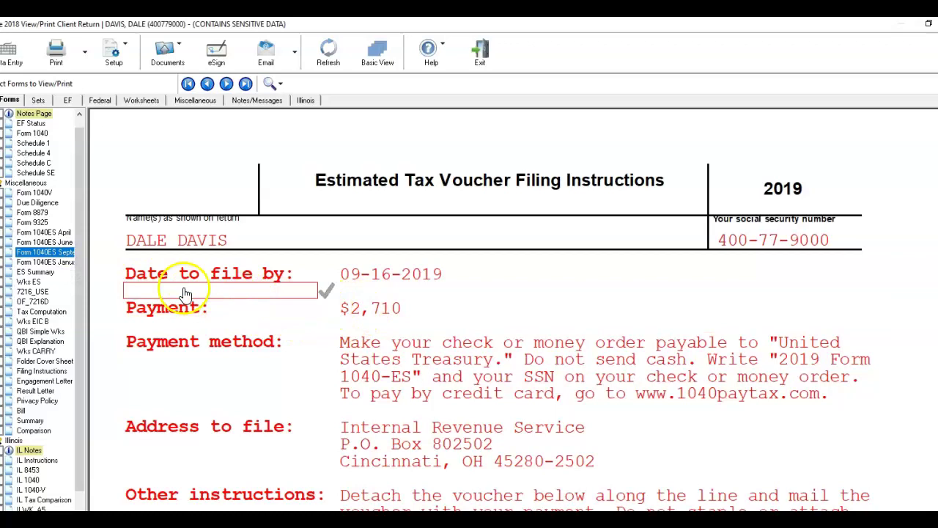
{"action": "left_click", "coordinate": [45, 262]}
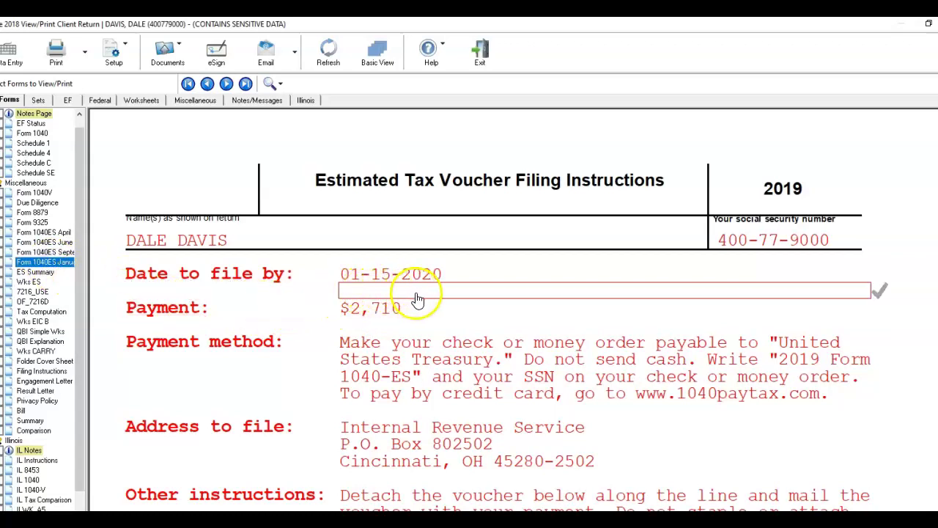
- Revisit the April through January vouchers and confirm the $2,710 payment amount due 01-15-2020
{"action": "left_click", "coordinate": [43, 232]}
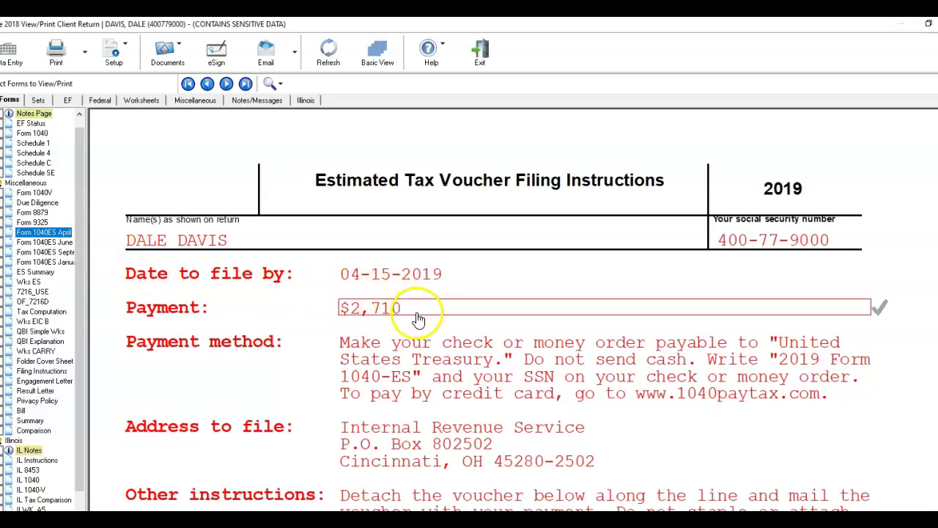
{"action": "left_click", "coordinate": [60, 242]}
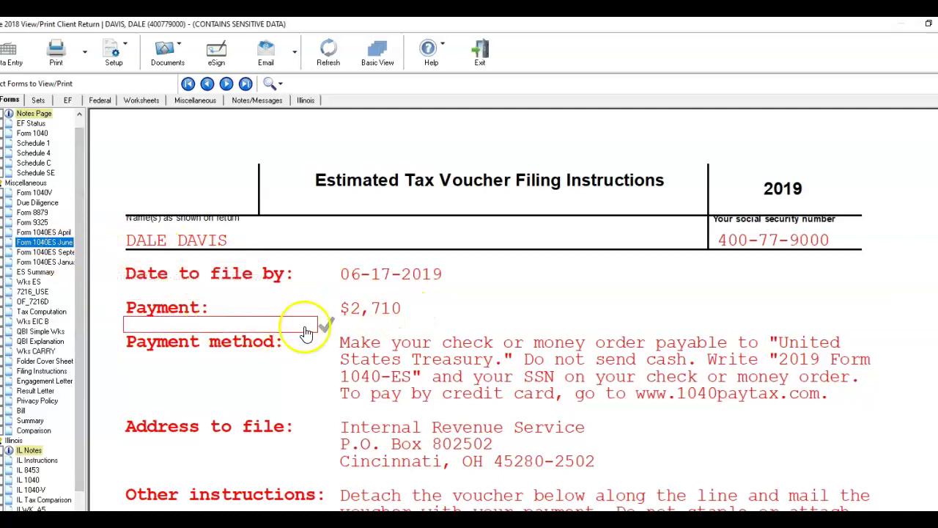
{"action": "left_click", "coordinate": [50, 255]}
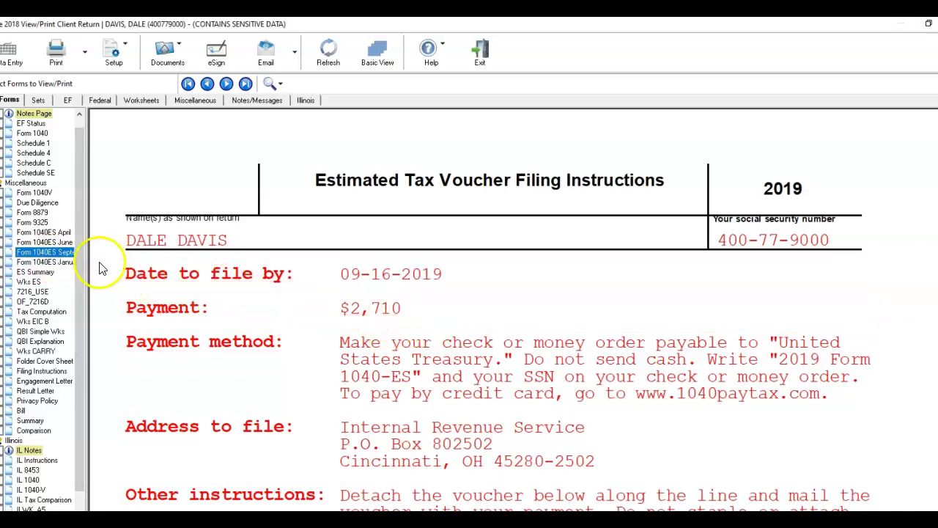
{"action": "left_click", "coordinate": [56, 262]}
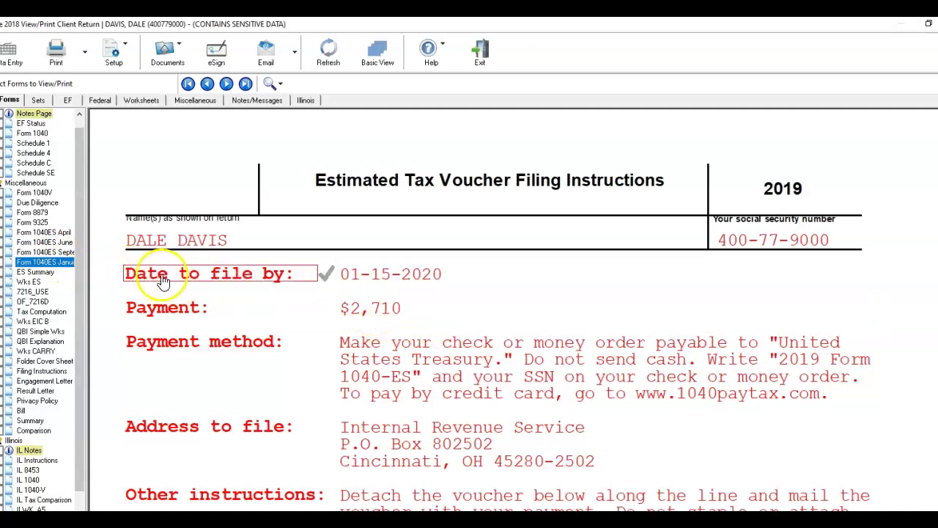
{"action": "left_click", "coordinate": [427, 308]}
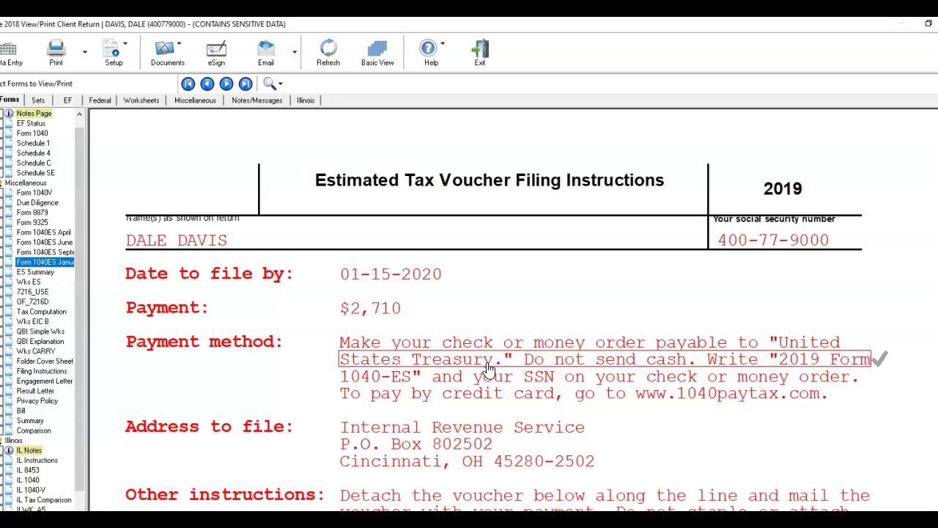
{"action": "left_click", "coordinate": [497, 317]}
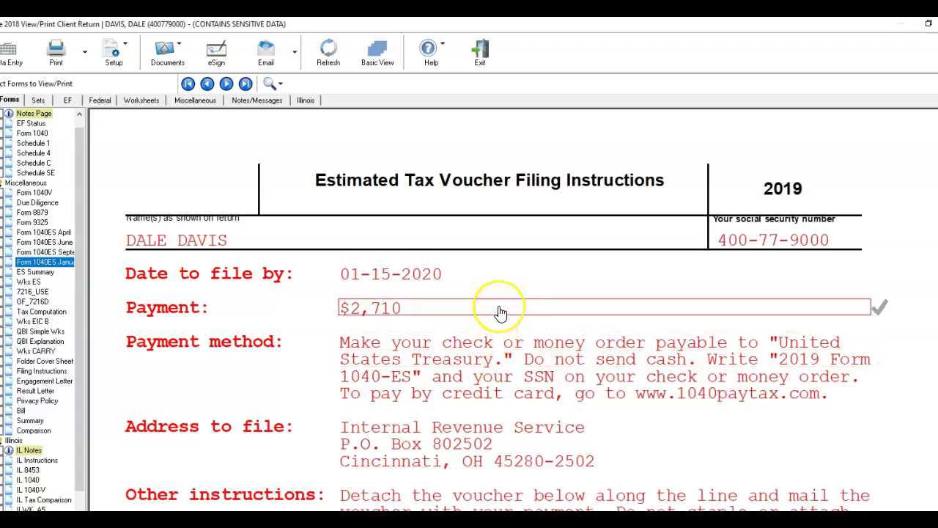